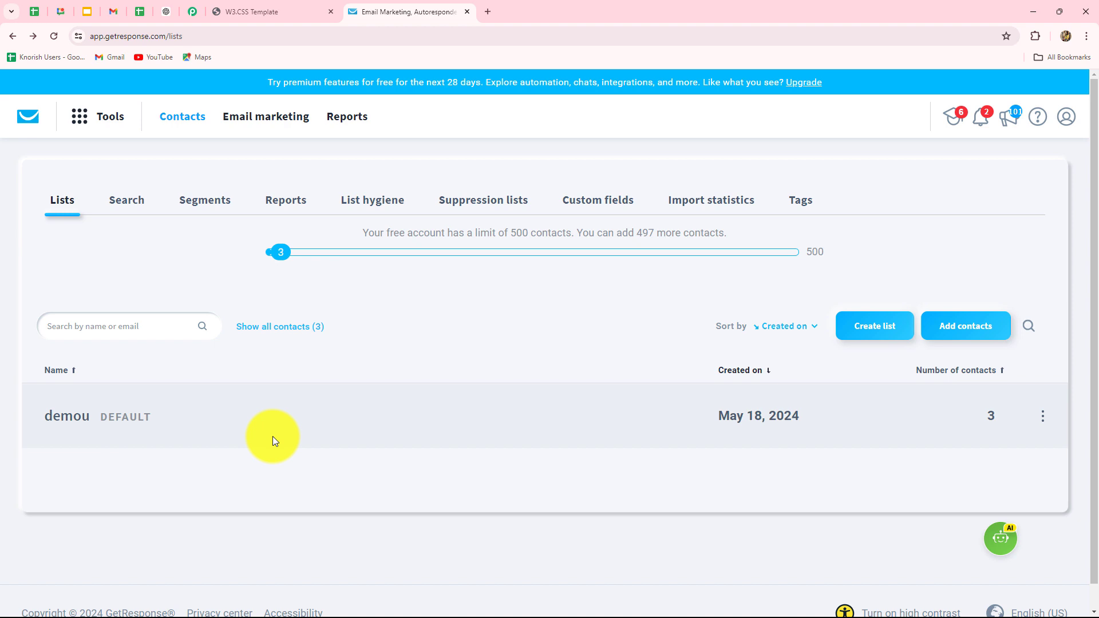
Step: Switch to the Pabbly Connect workflow 'How to Set-Up Webhook inside GetResponse'
click(193, 11)
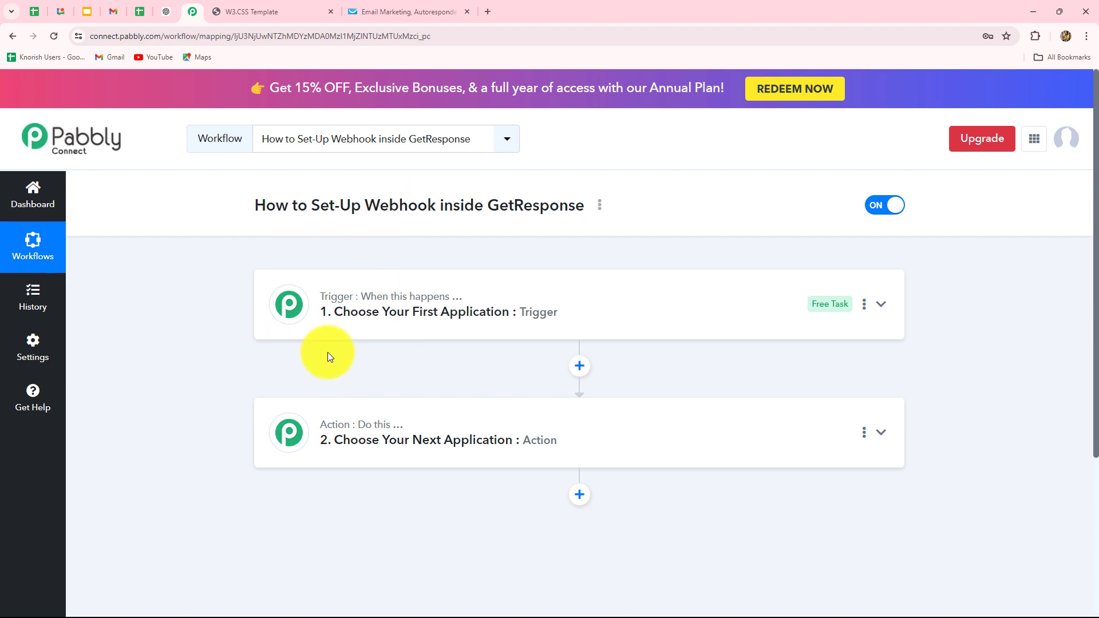
scroll(409, 534, down, 4)
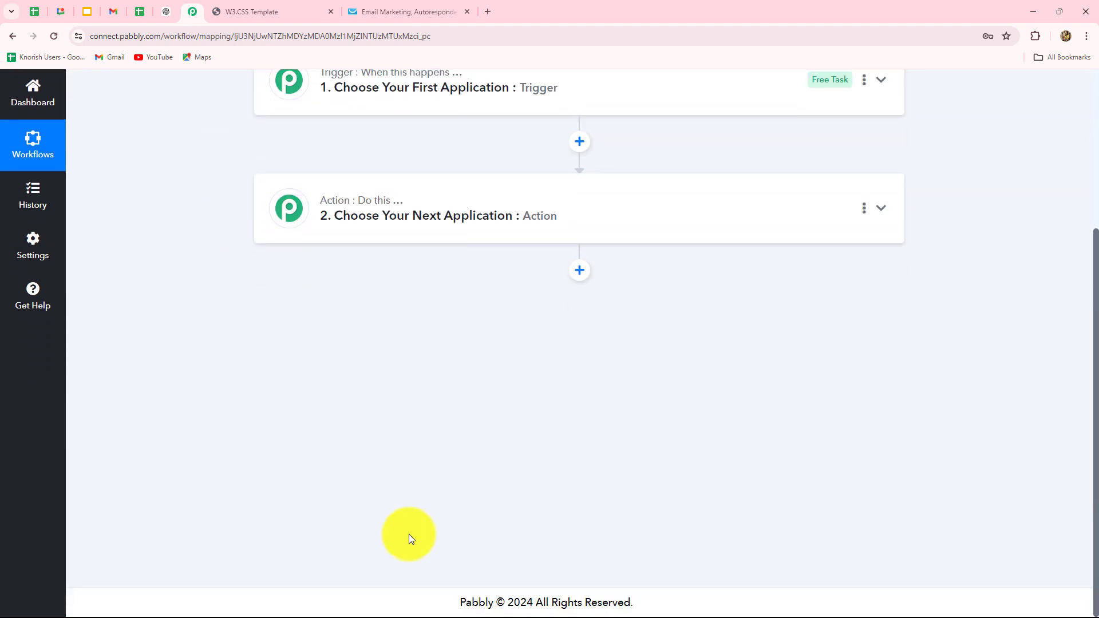
scroll(409, 534, up, 3)
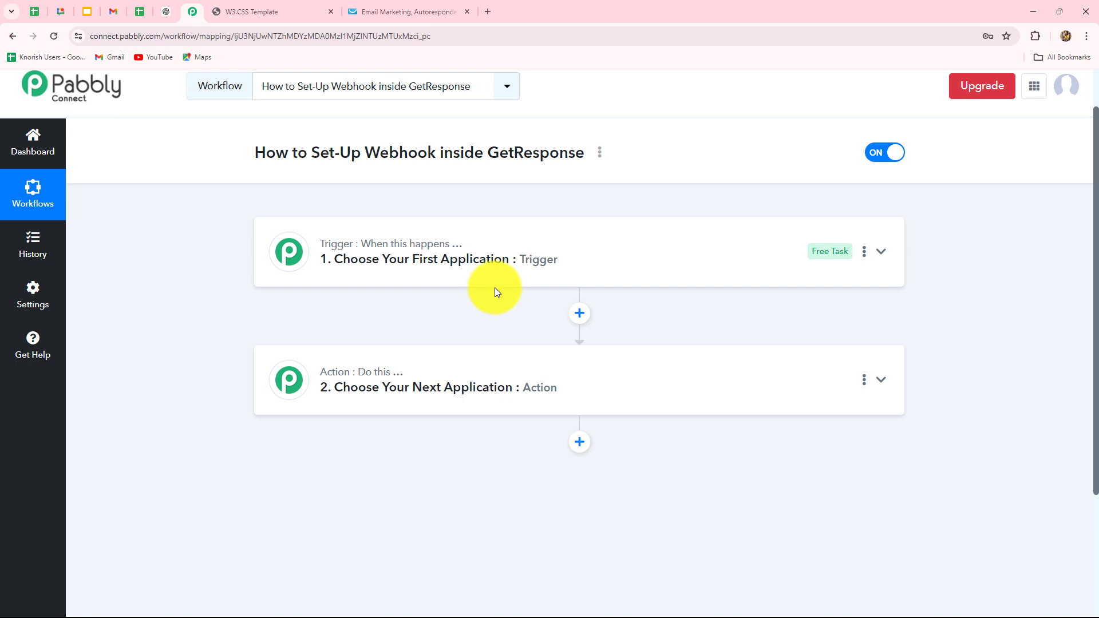
click(399, 15)
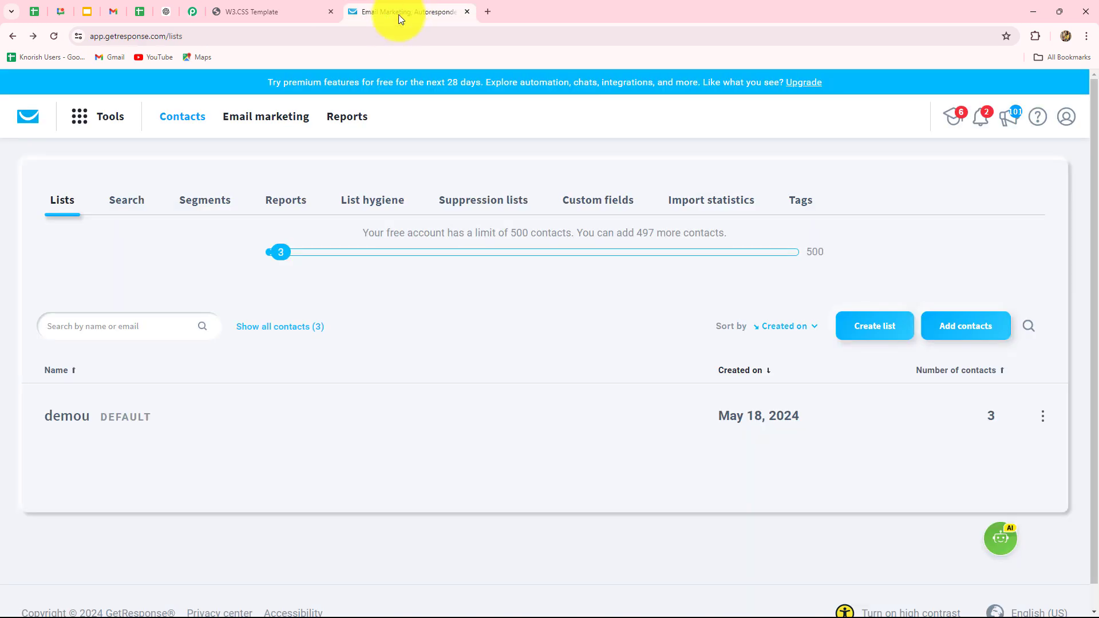
click(200, 9)
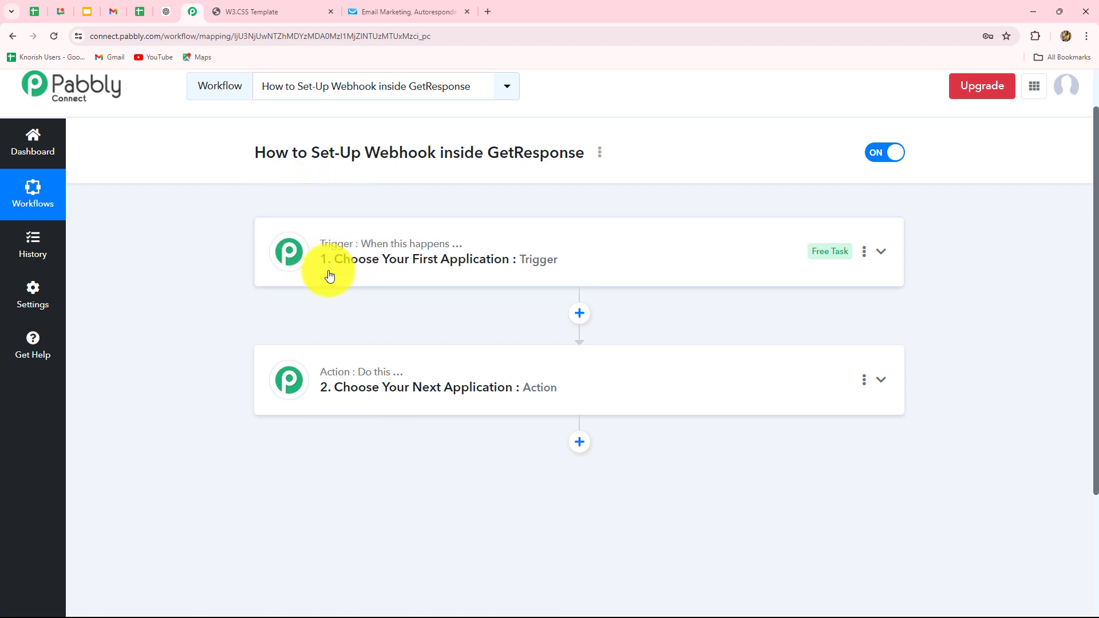
Step: Set the trigger app to GetResponse with the Contact Subscribed trigger event
click(373, 253)
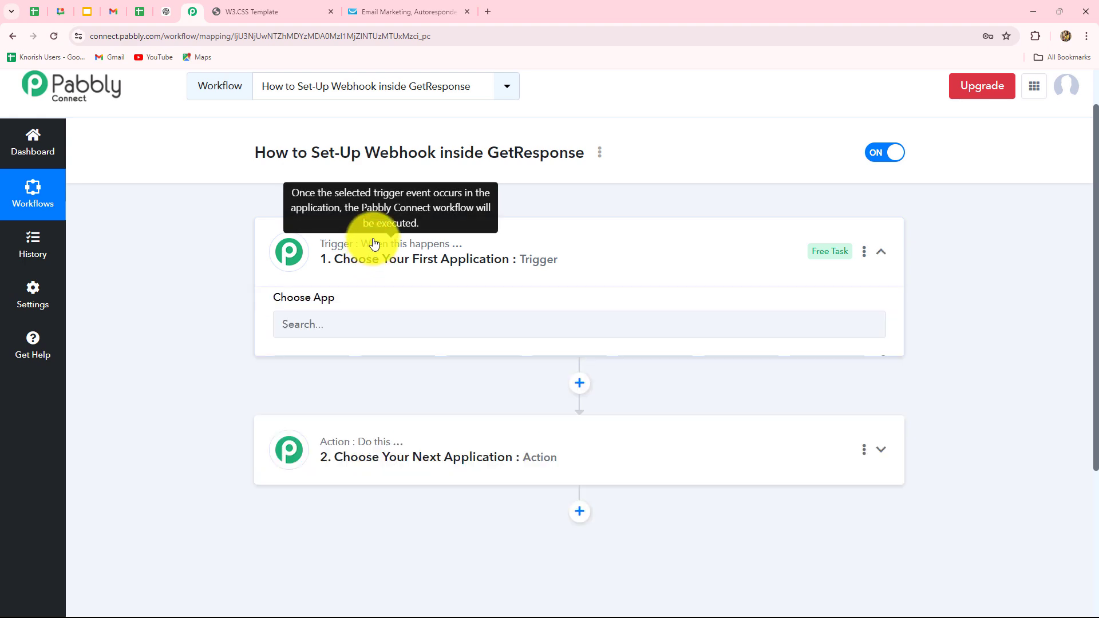
click(308, 390)
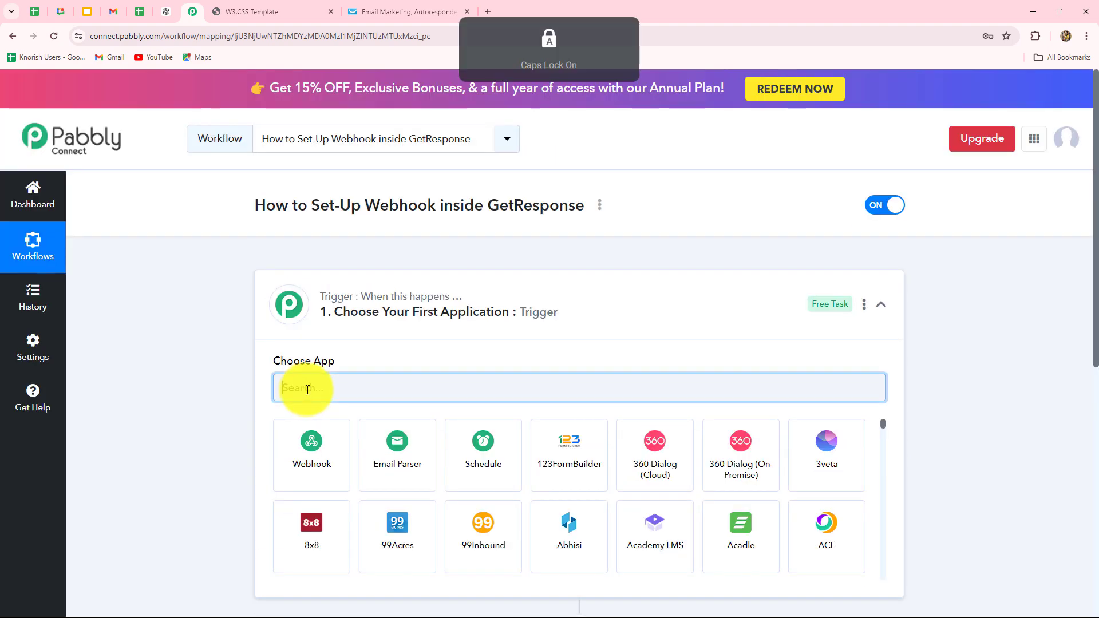
text(Get)
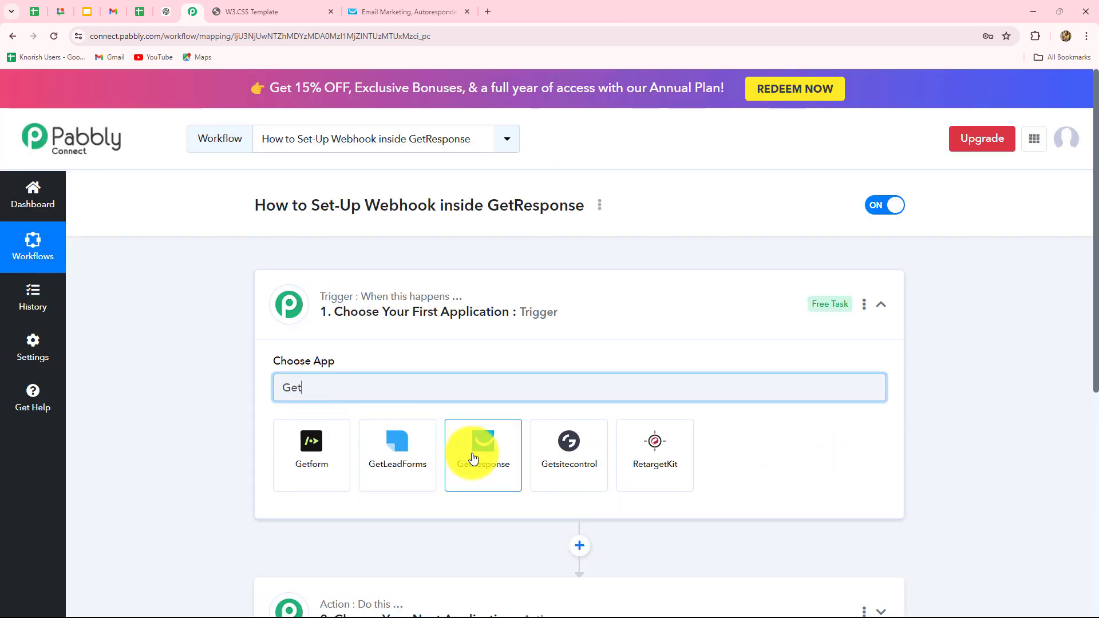
click(472, 452)
scroll(375, 388, down, 1)
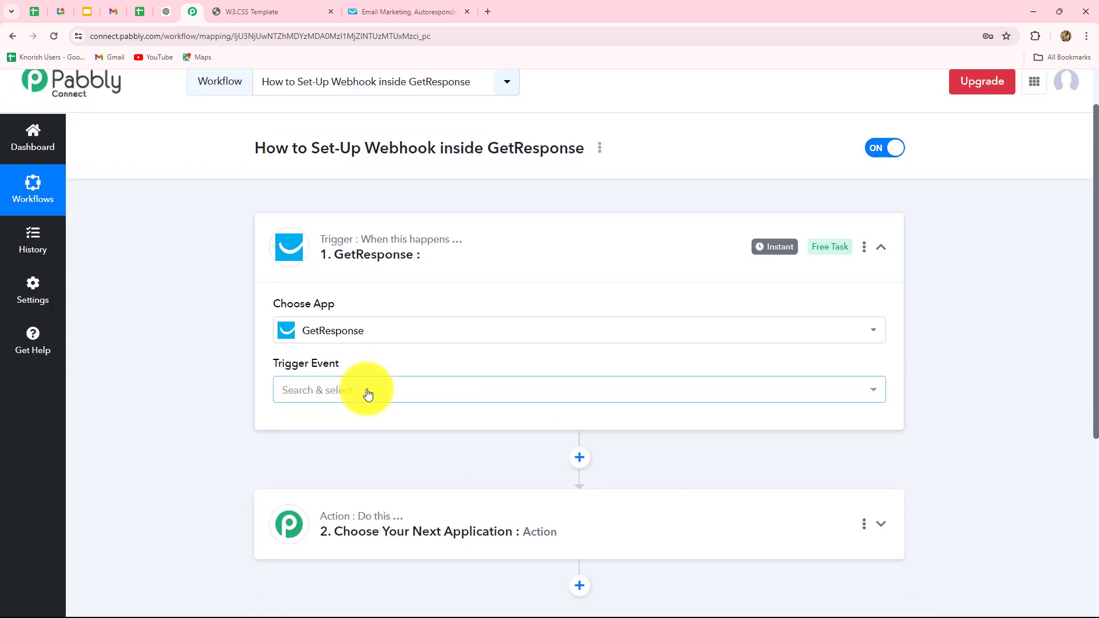
click(366, 389)
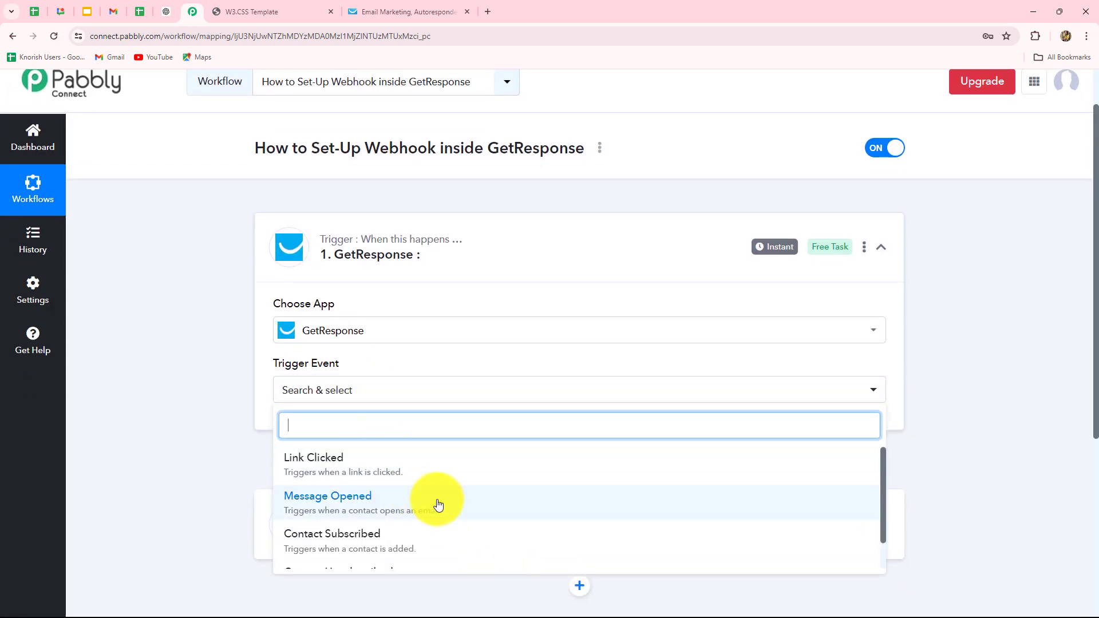
scroll(988, 385, down, 3)
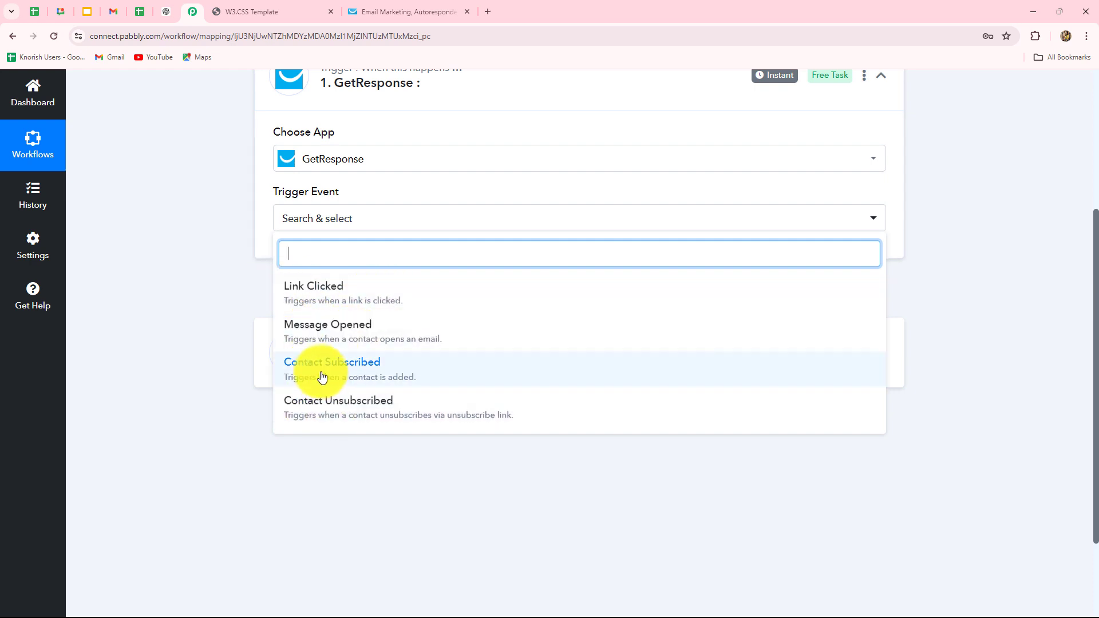
click(366, 378)
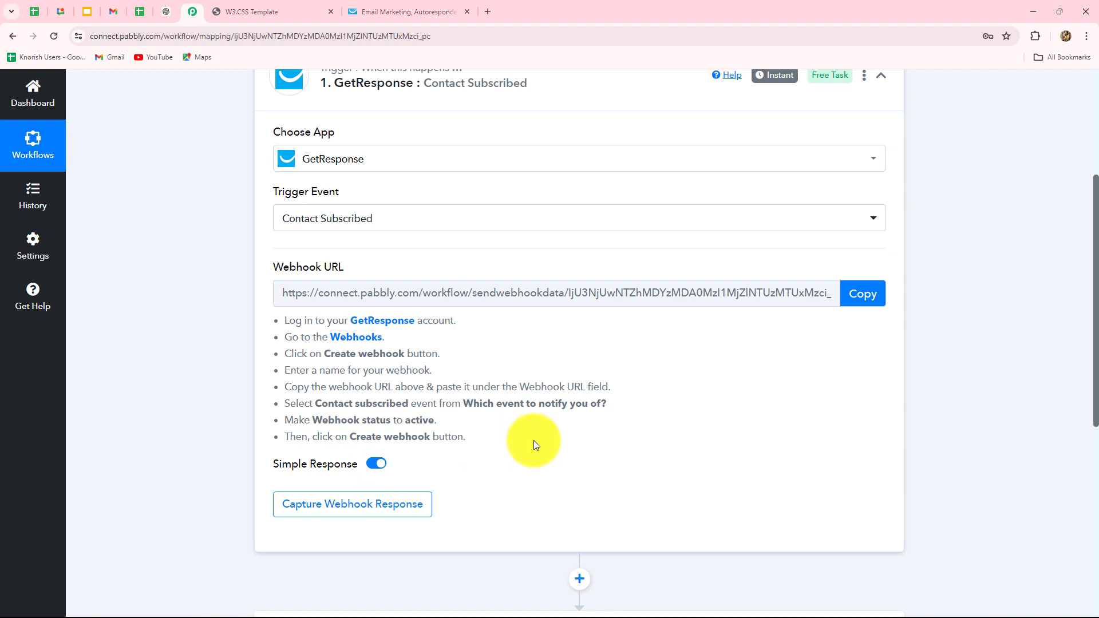
Step: Copy the trigger's webhook URL so Pabbly waits for a response, then go back to GetResponse
scroll(533, 441, up, 2)
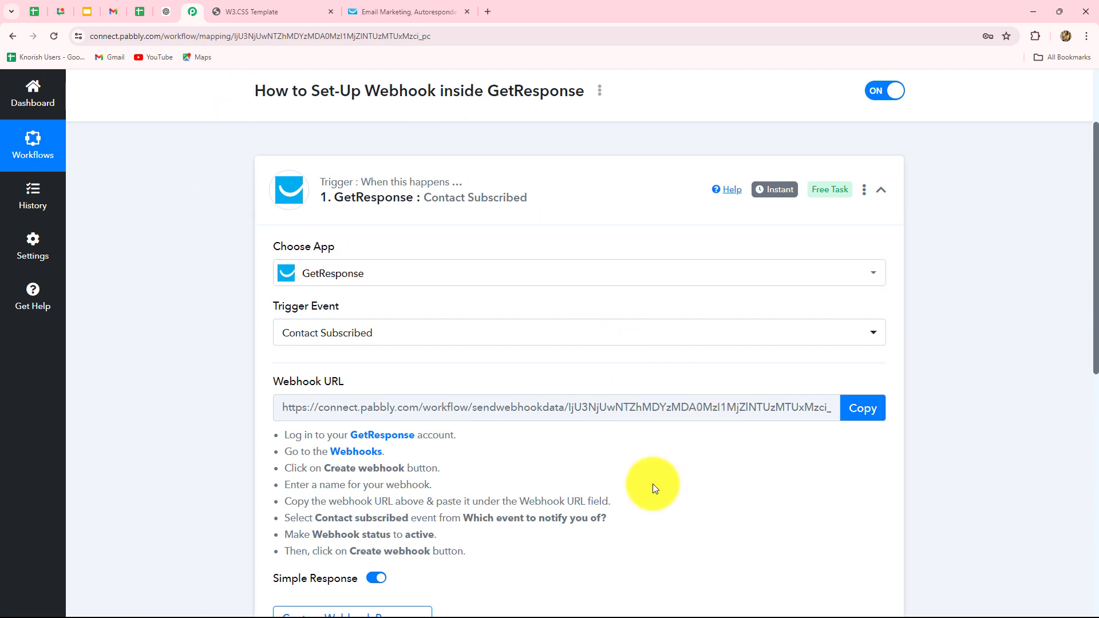
scroll(651, 481, down, 1)
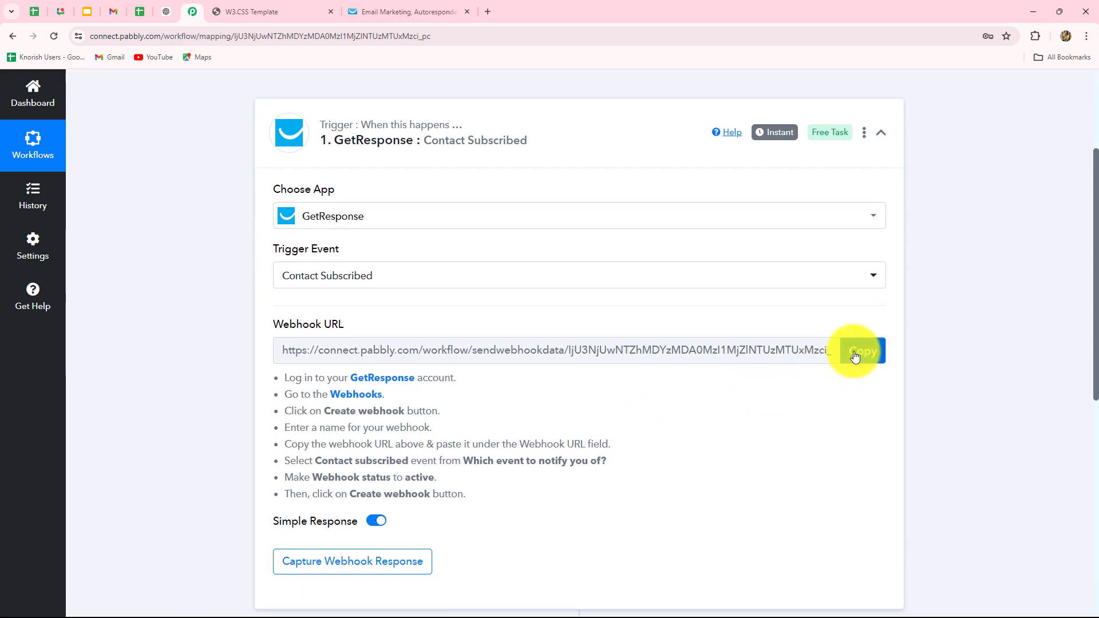
click(855, 354)
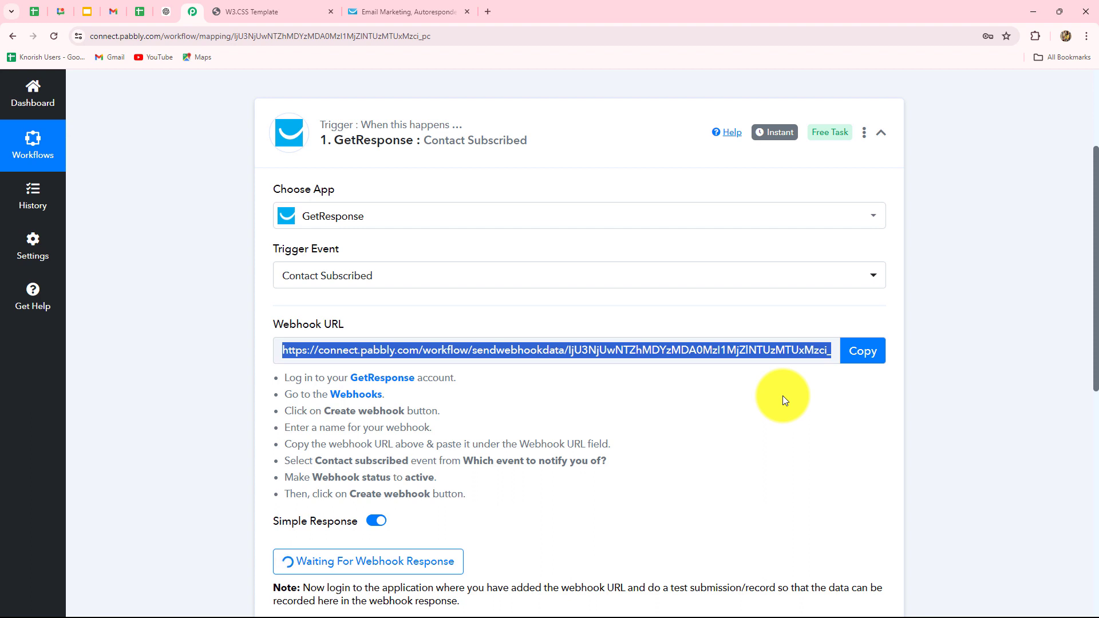
click(418, 10)
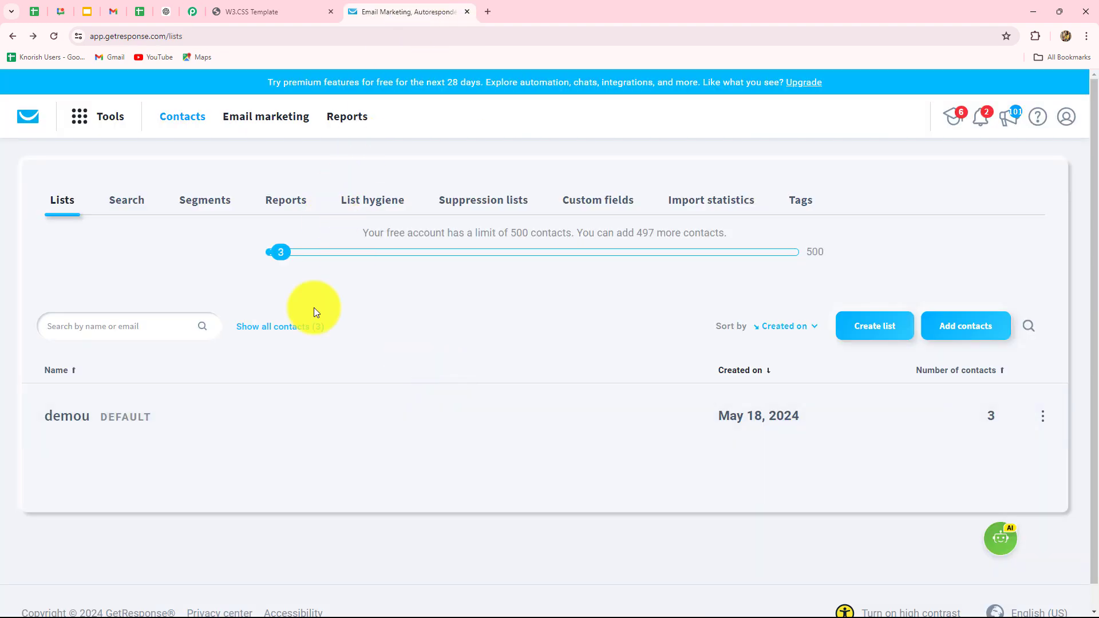
Step: Start a new webhook from GetResponse's Tools > Webhooks page
click(80, 120)
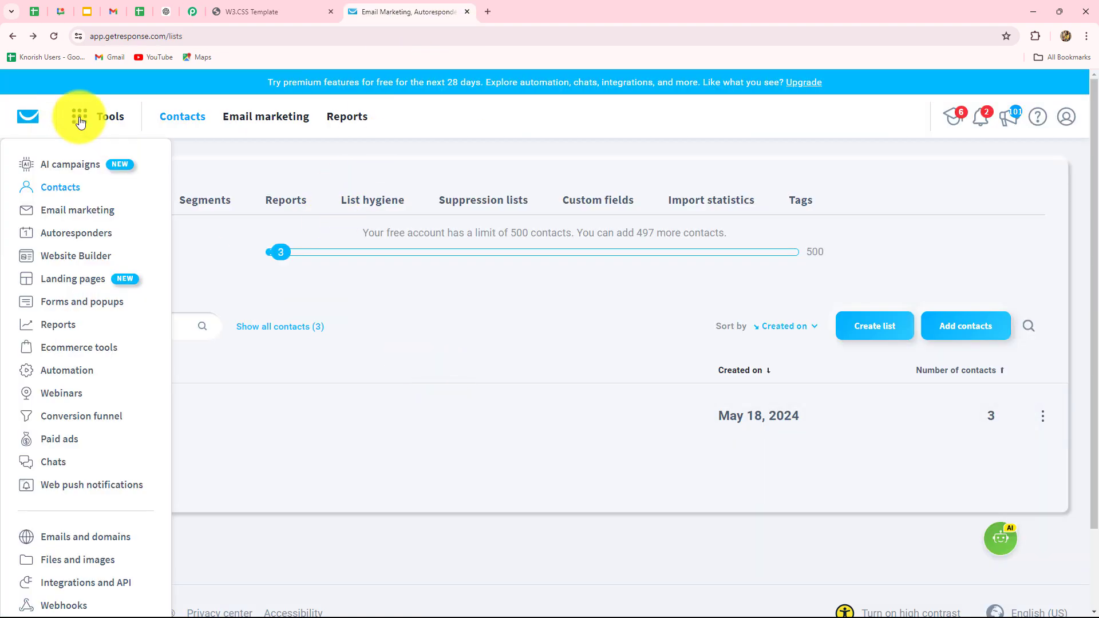
scroll(71, 492, down, 2)
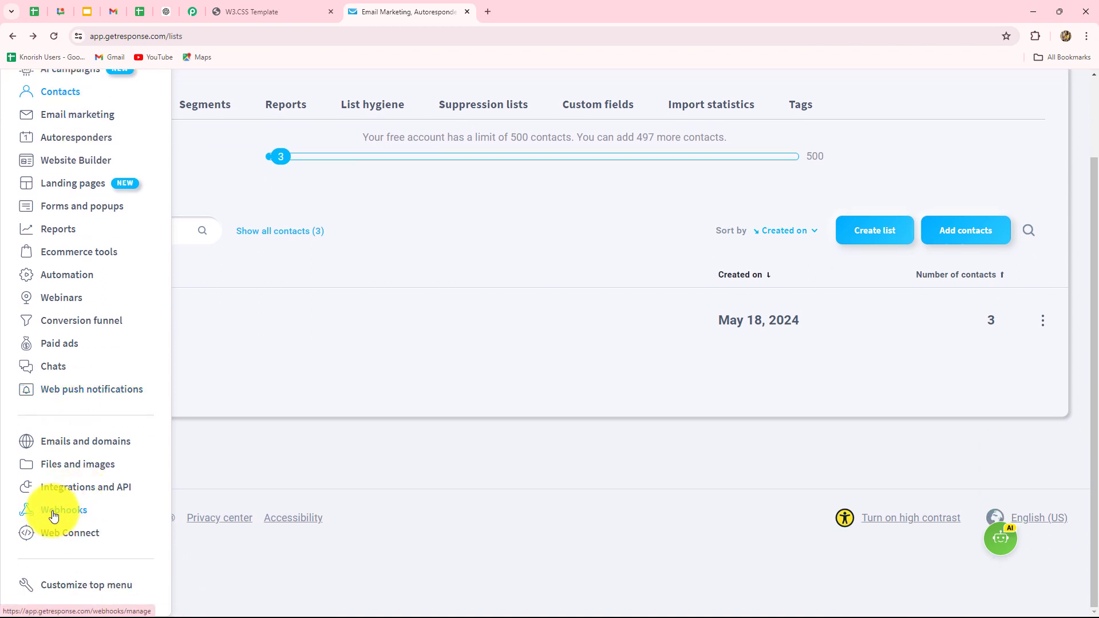
click(63, 511)
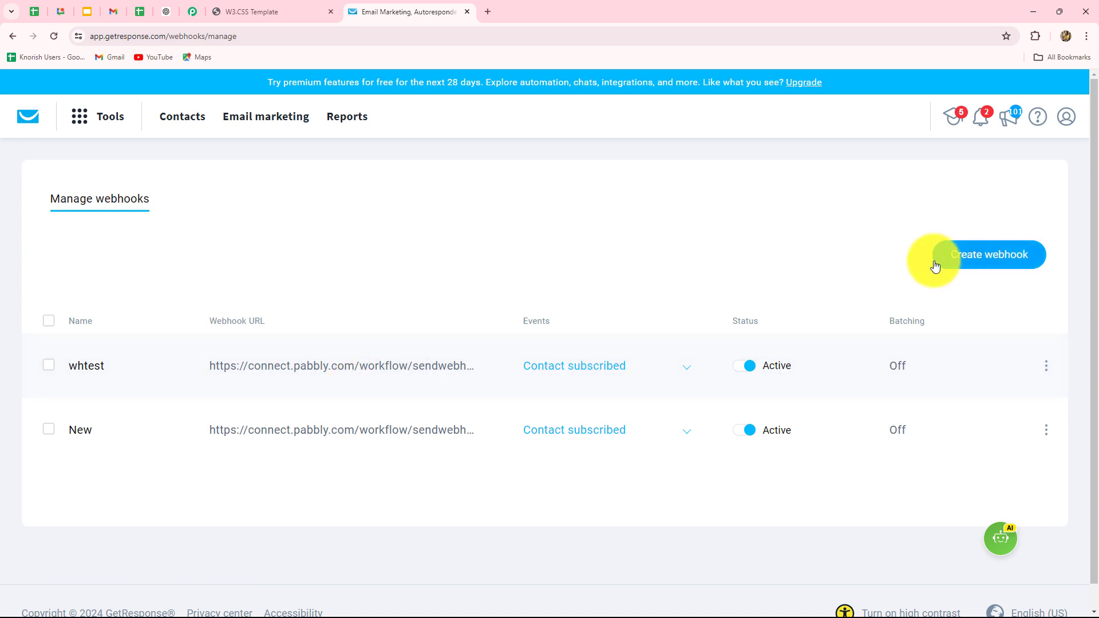
click(983, 266)
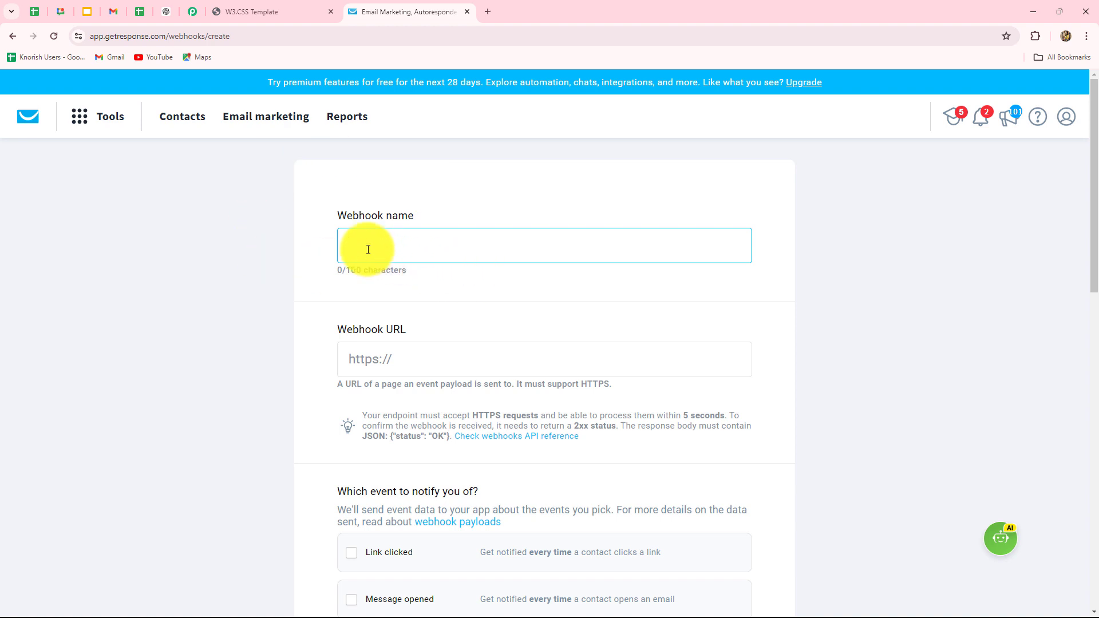
Step: Name the webhook 'New Contacts' and paste the Pabbly webhook URL into it
text(New Contacts)
scroll(286, 281, down, 2)
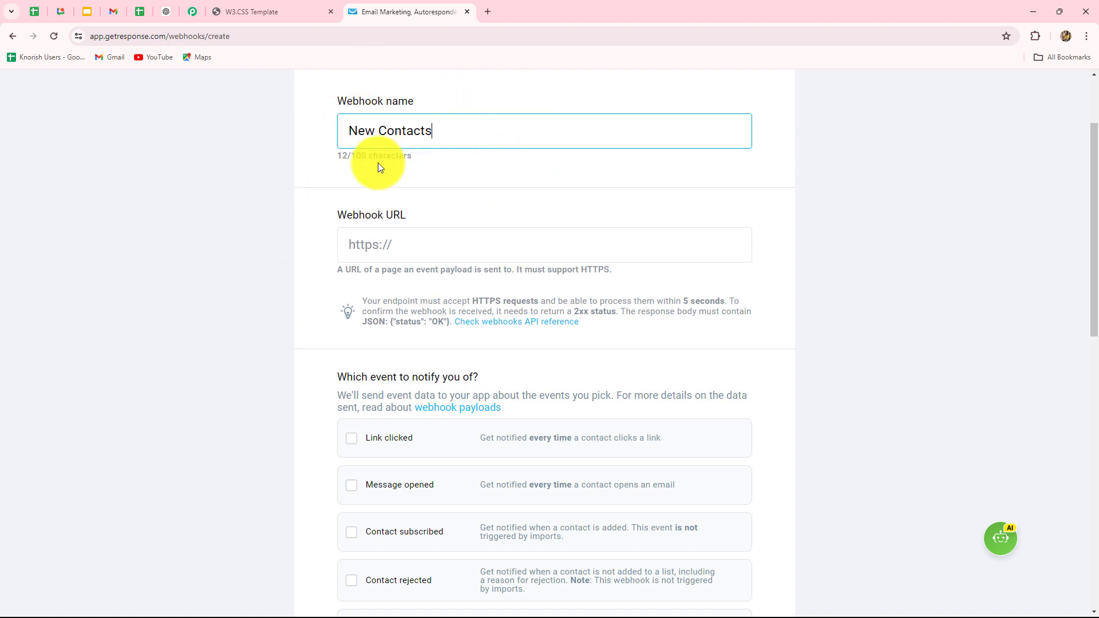
scroll(407, 137, down, 3)
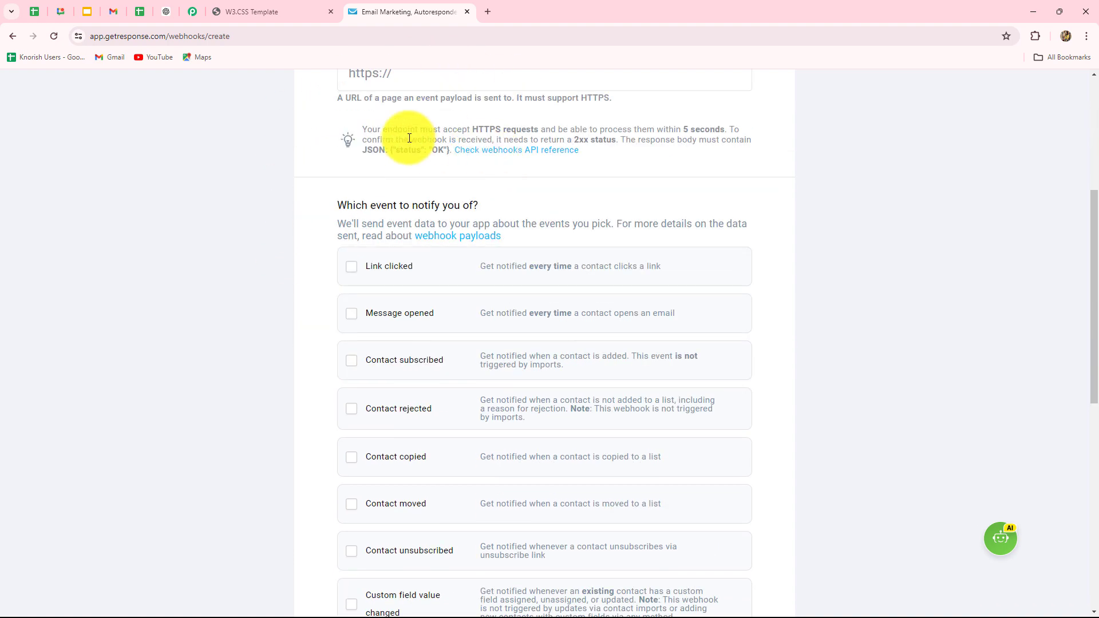
scroll(385, 183, up, 2)
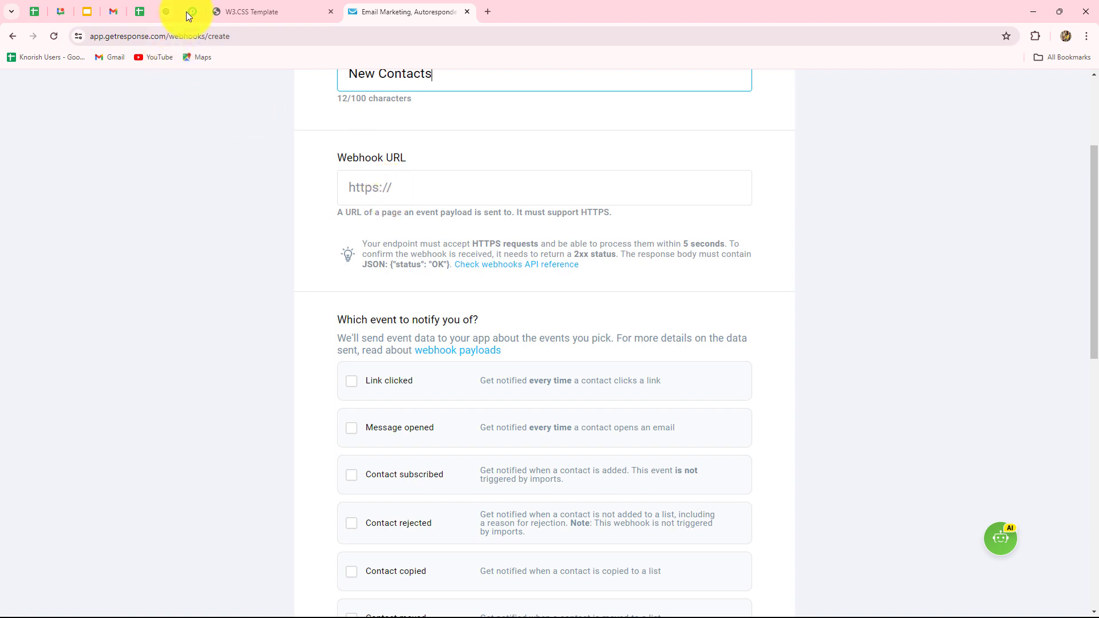
click(192, 11)
click(417, 18)
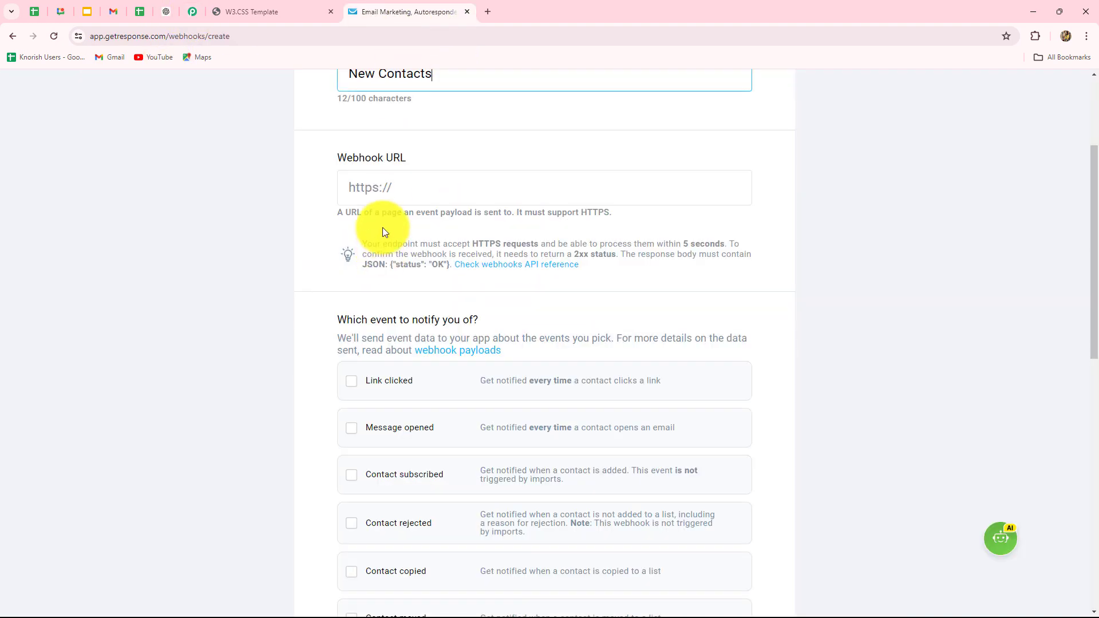
click(380, 189)
key(ctrl+v)
Step: Select the Contact subscribed event, set the status to Active, and create the webhook
scroll(381, 189, down, 2)
scroll(1062, 266, down, 2)
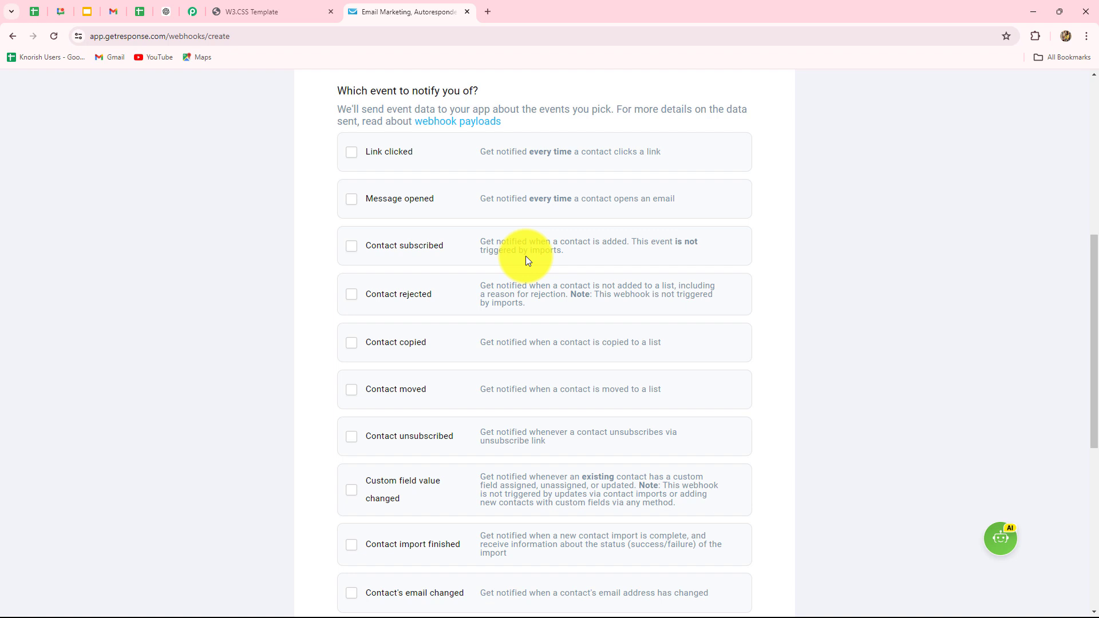
click(351, 248)
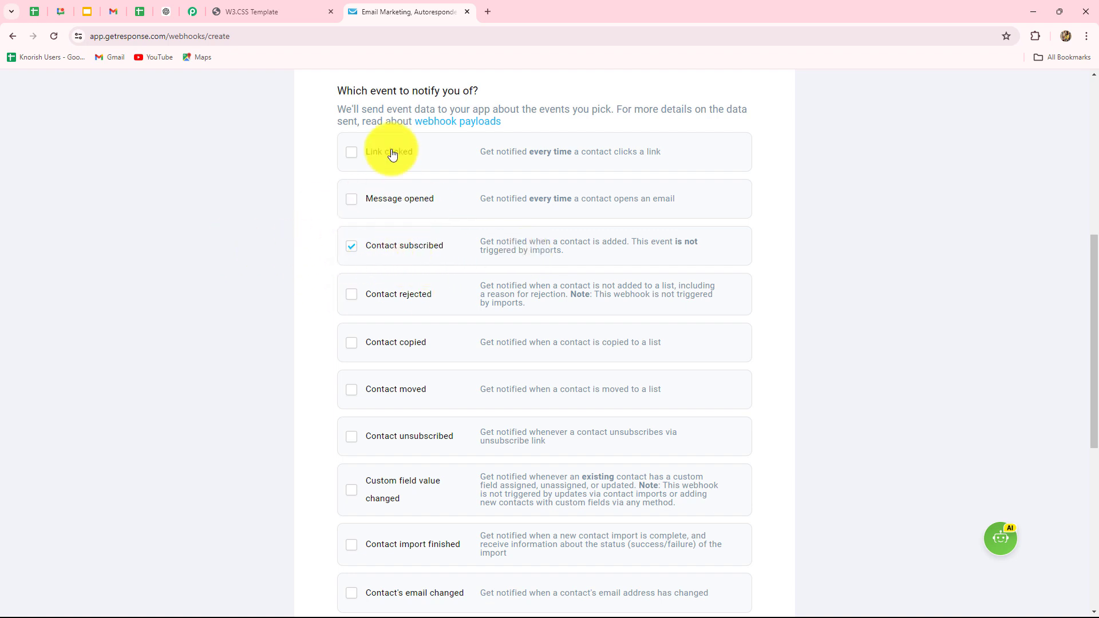
scroll(897, 218, down, 7)
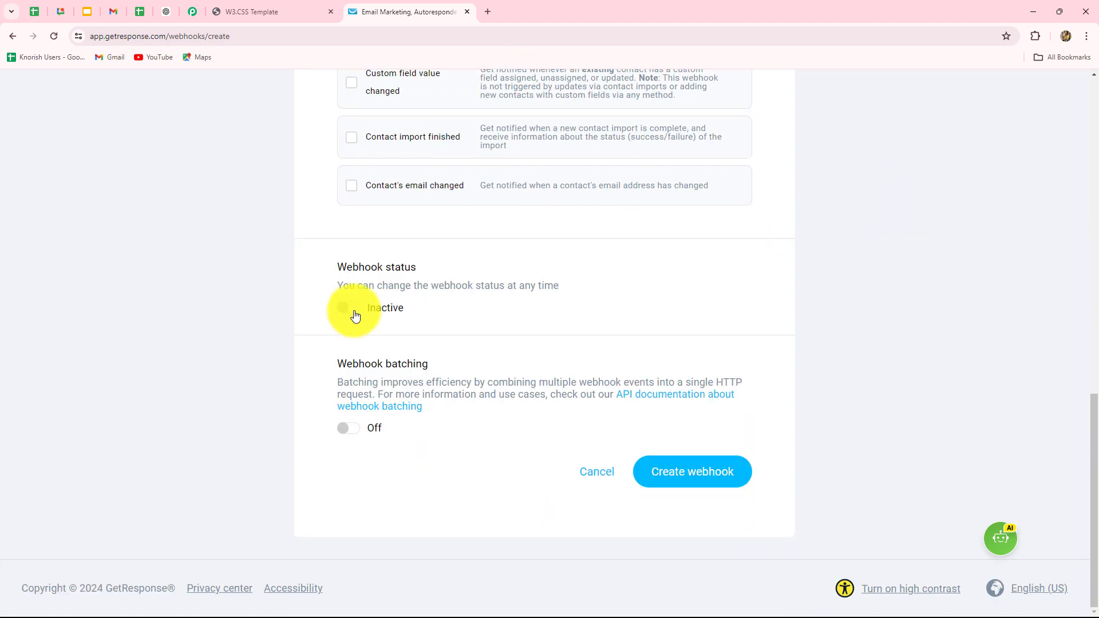
click(356, 313)
click(677, 456)
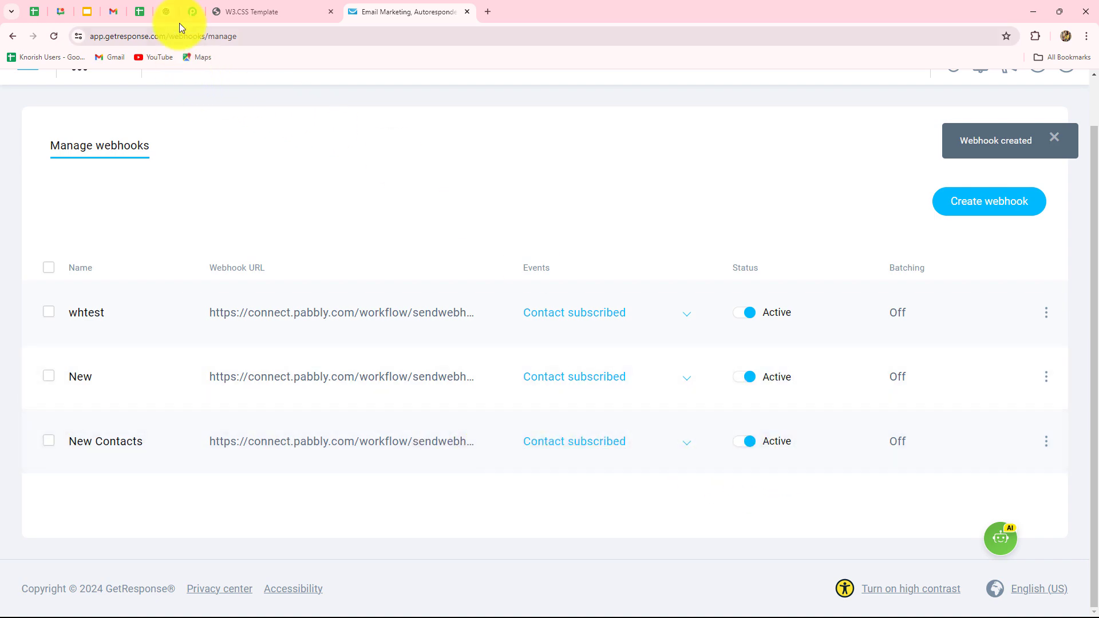
Step: Check the Pabbly trigger's webhook URL and waiting state, then switch to the W3.CSS Template site
click(191, 12)
scroll(244, 321, down, 4)
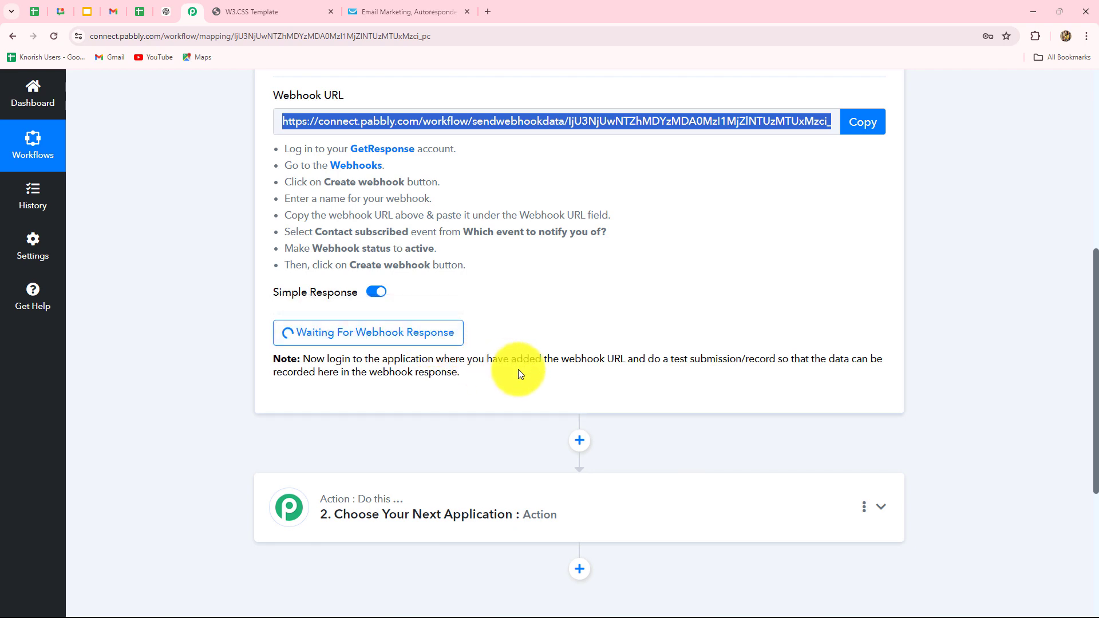
scroll(521, 373, up, 3)
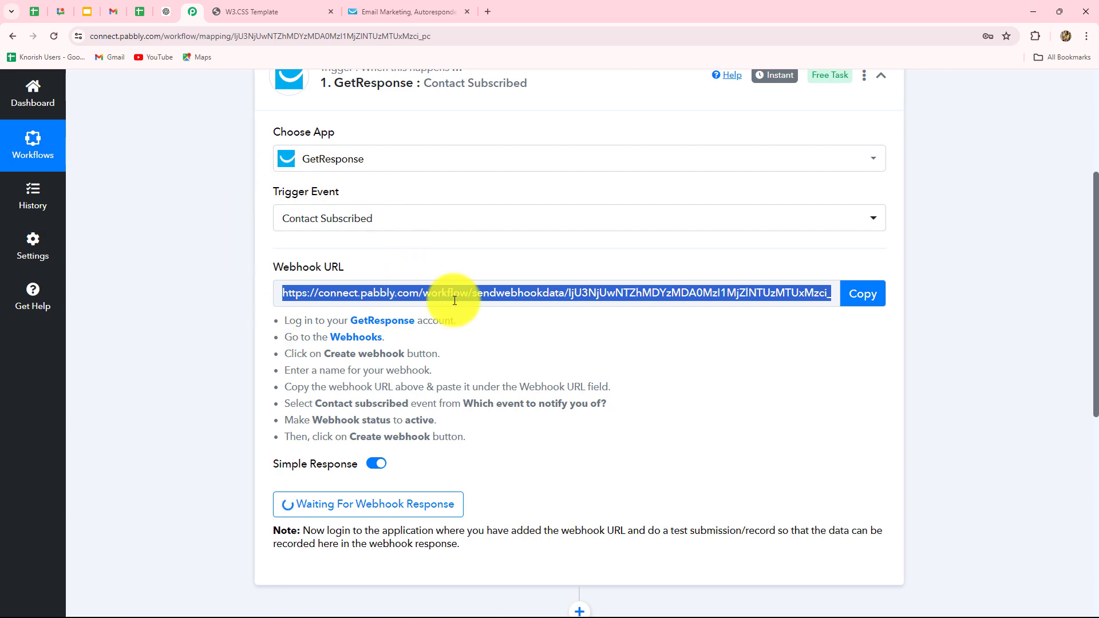
mouse_move(316, 220)
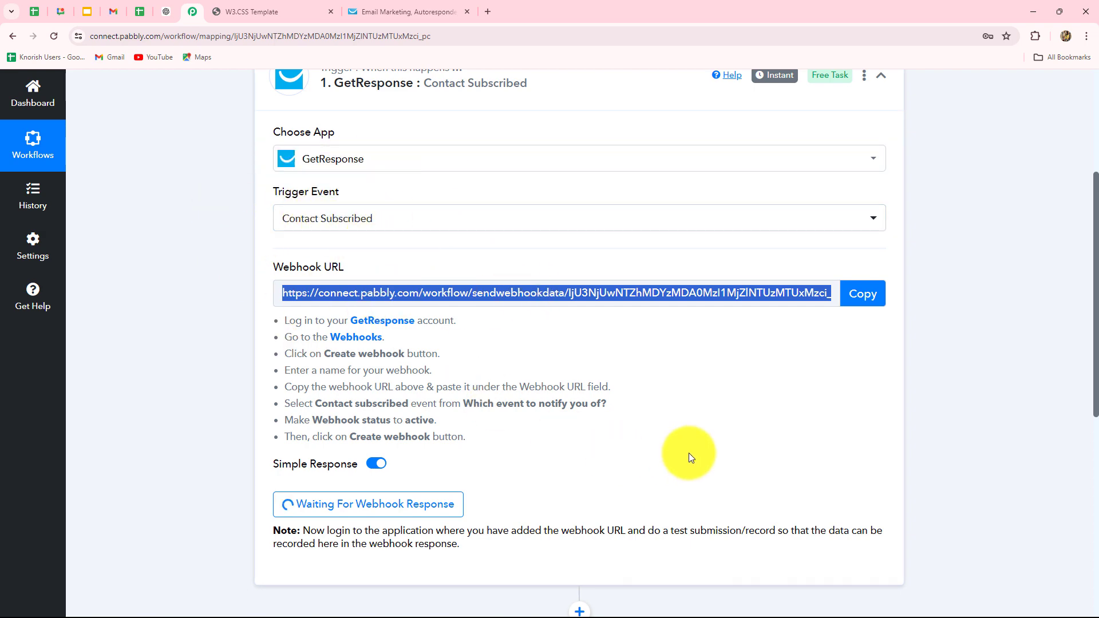
scroll(688, 452, down, 4)
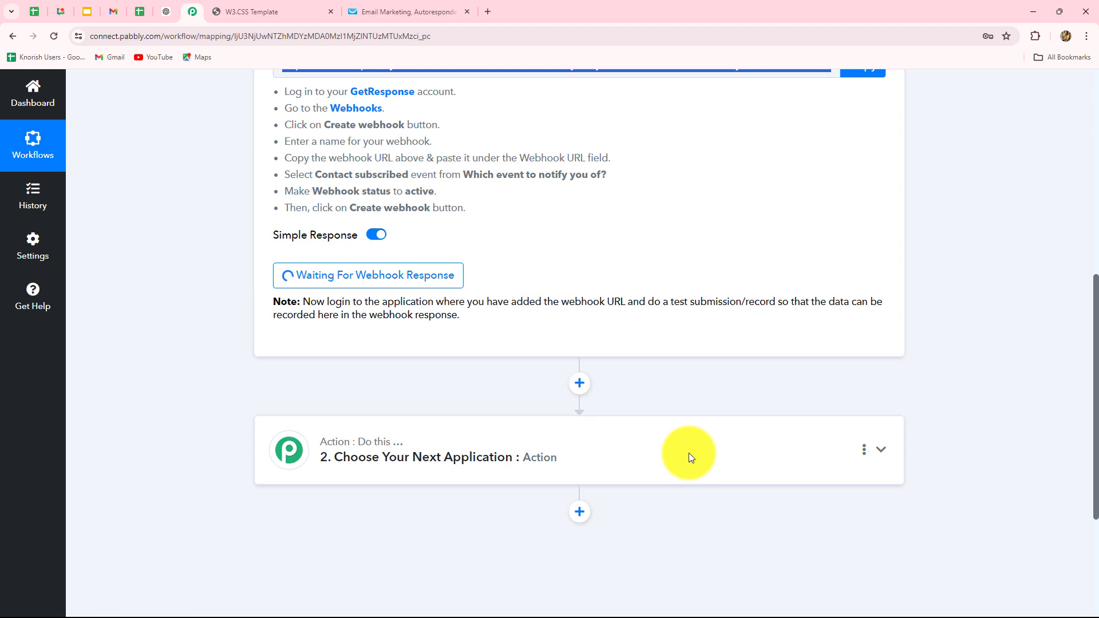
scroll(393, 208, up, 5)
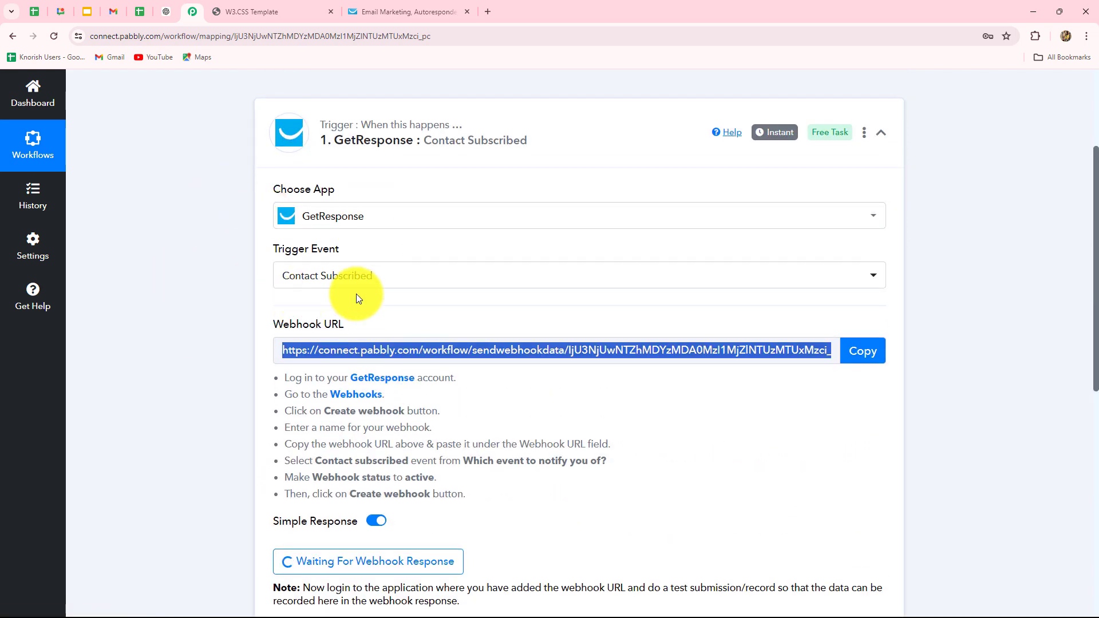
scroll(356, 294, down, 4)
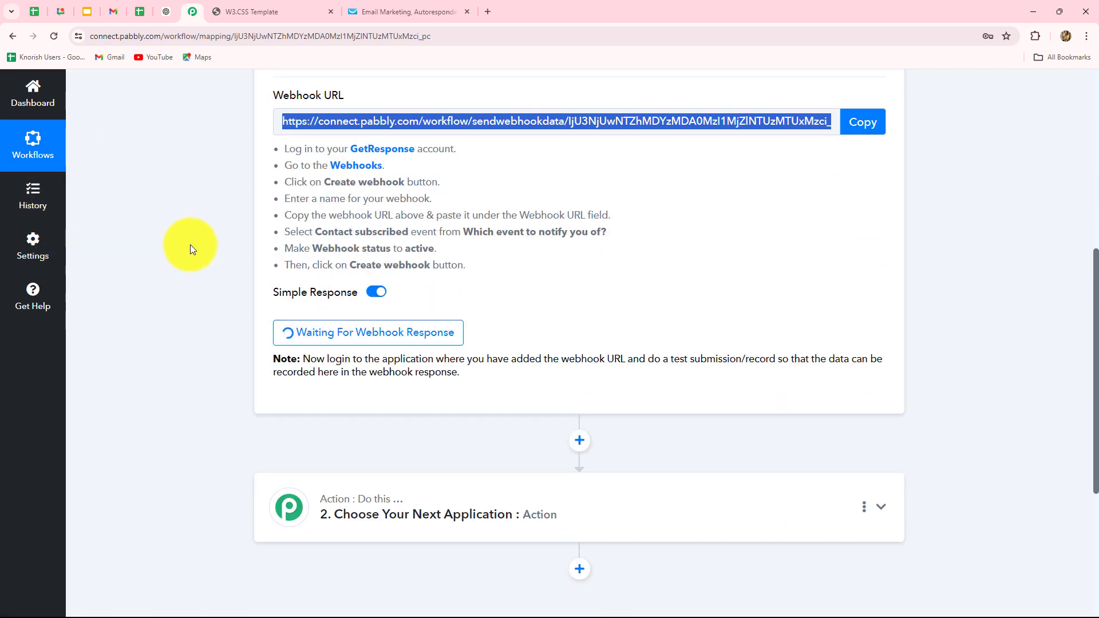
click(250, 12)
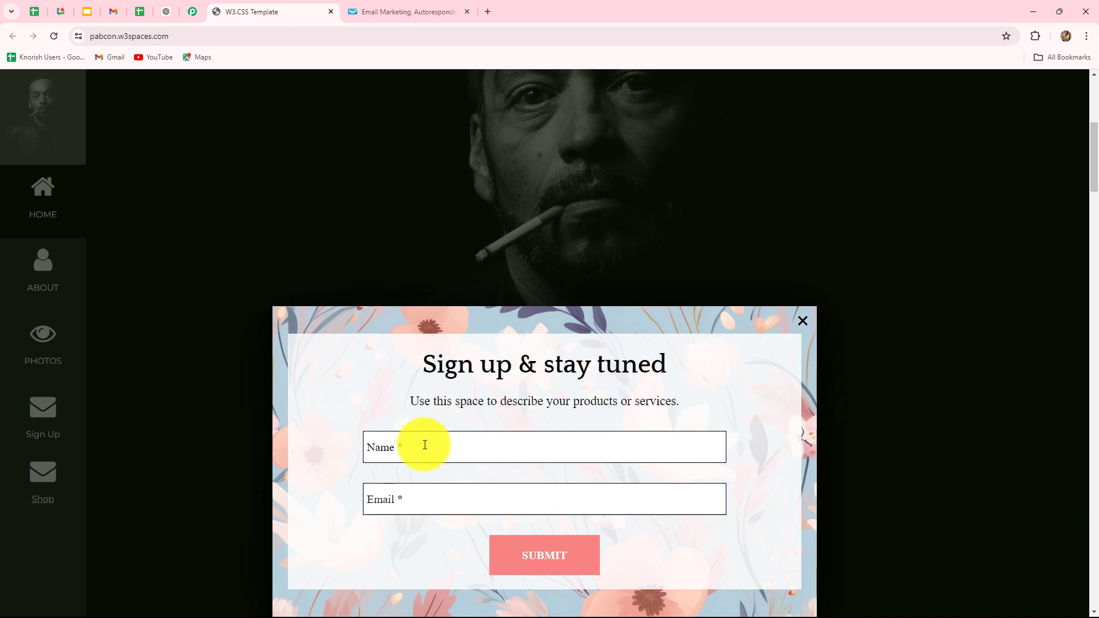
Step: Submit a test signup with a test name and e-mail address, then return to Pabbly
click(402, 452)
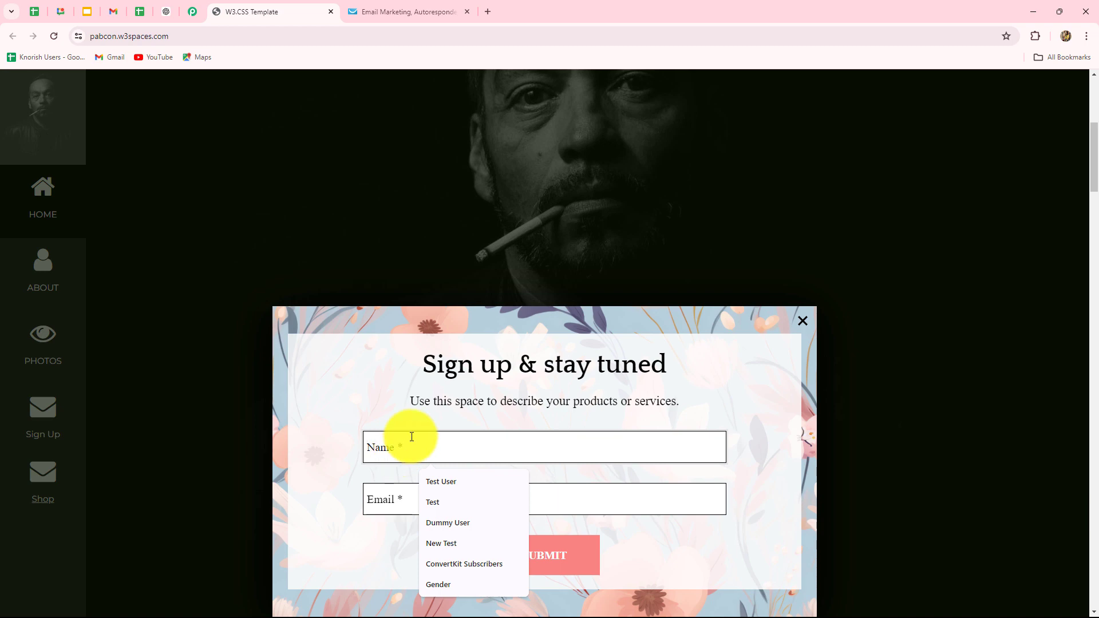
key(Caps_Lock)
text(Smart User)
click(381, 498)
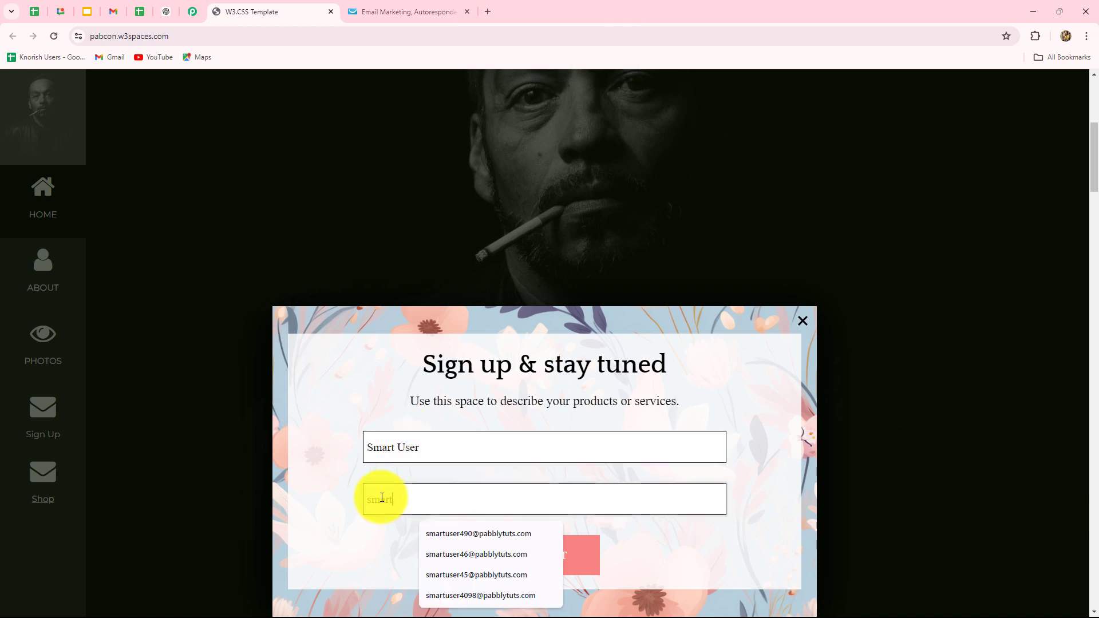
click(552, 553)
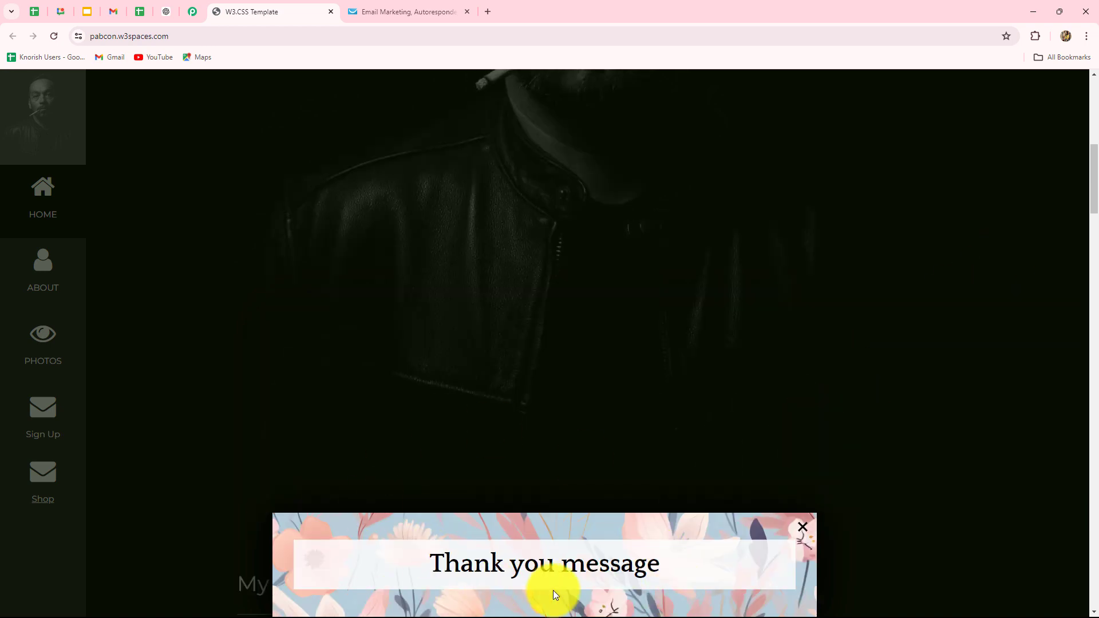
click(192, 11)
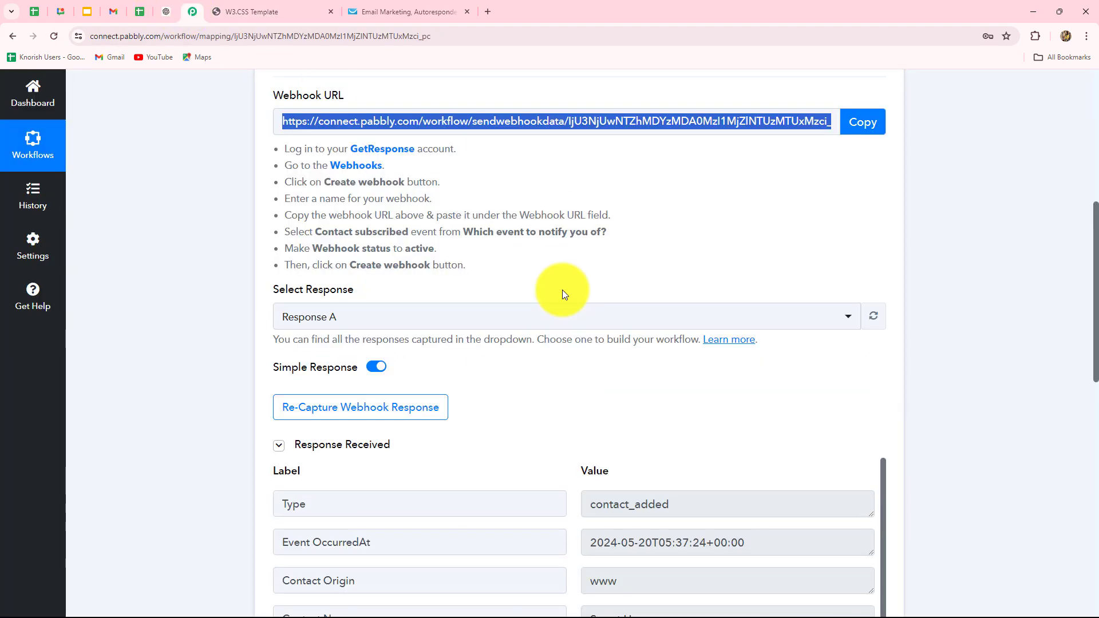
Step: Inspect the captured Type (contact_added) and Event OccurredAt timestamp values
scroll(1094, 244, down, 5)
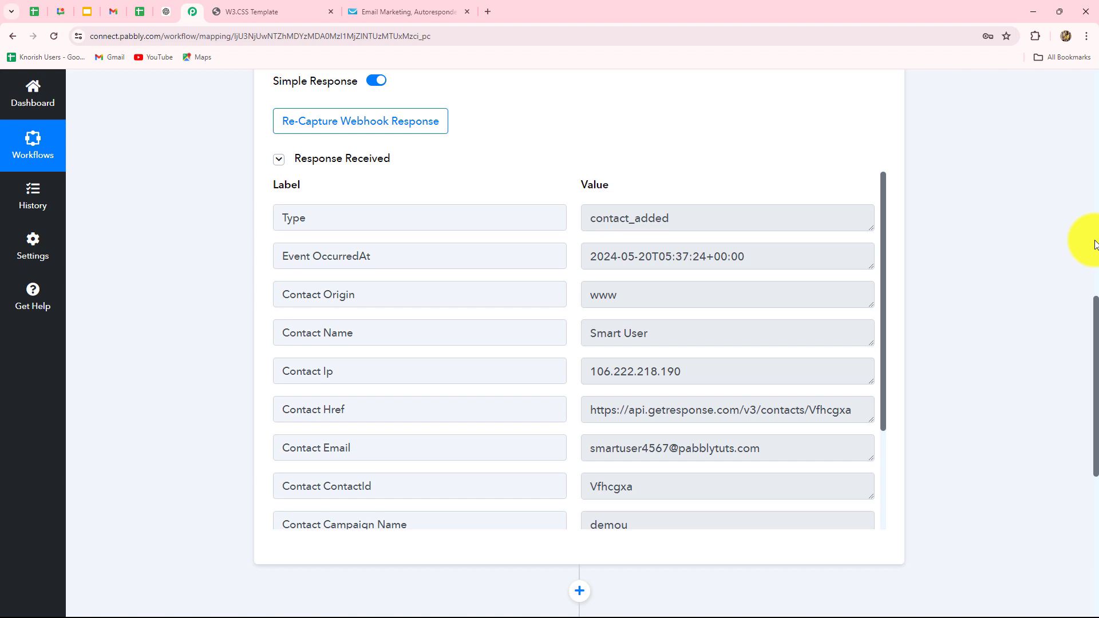
click(590, 217)
drag(590, 217, 686, 217)
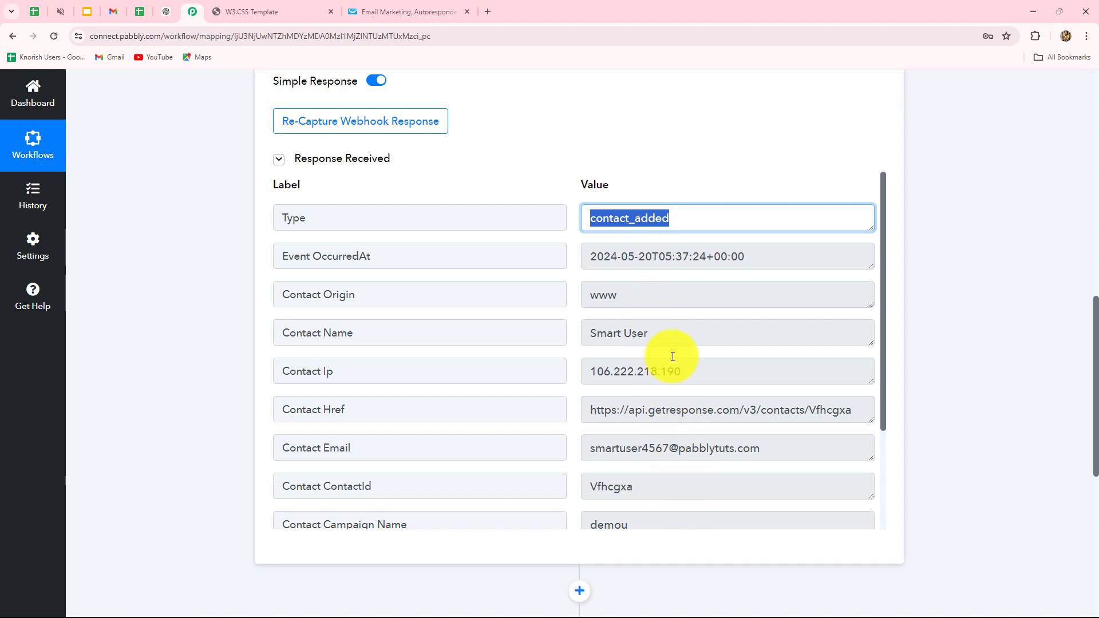
drag(591, 255, 761, 259)
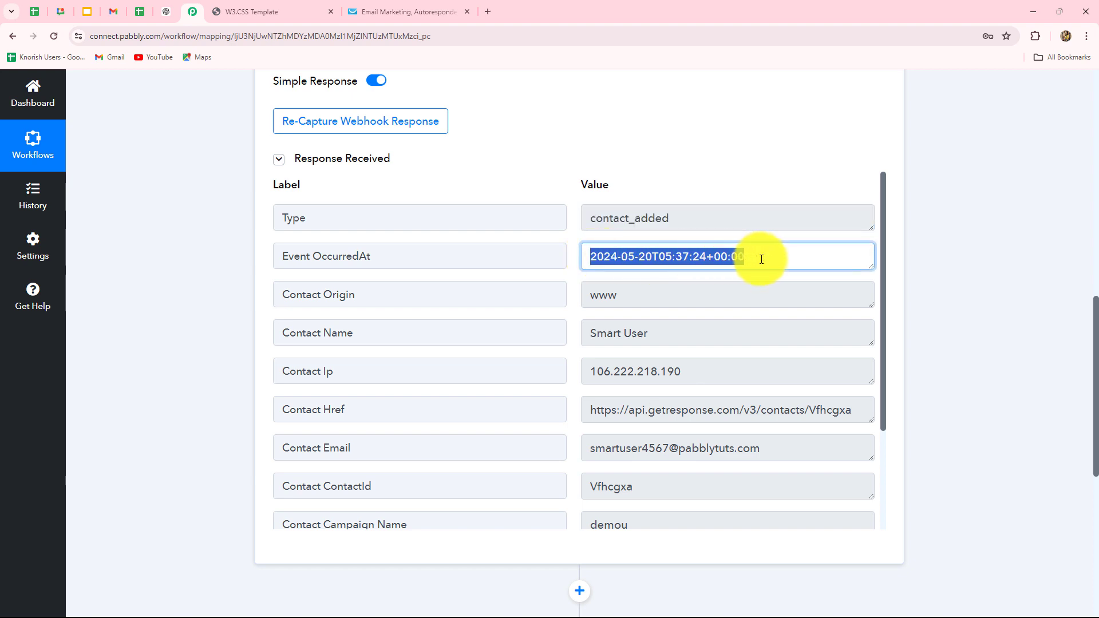
Step: Inspect the captured contact name and e-mail values in the response
click(648, 339)
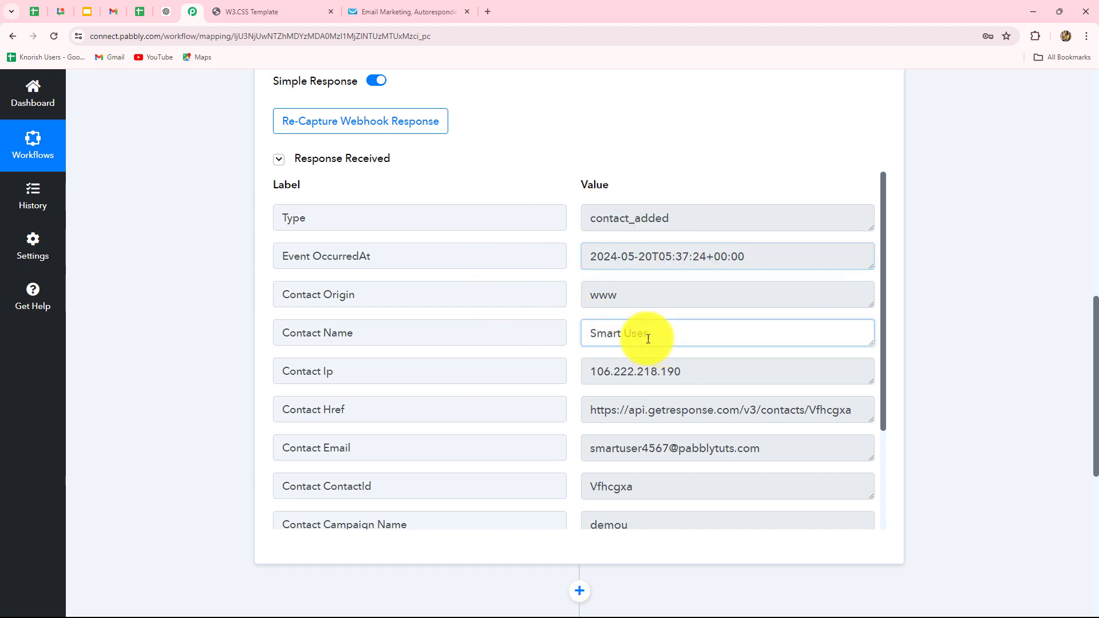
drag(647, 338, 590, 338)
scroll(734, 430, down, 1)
drag(761, 391, 605, 392)
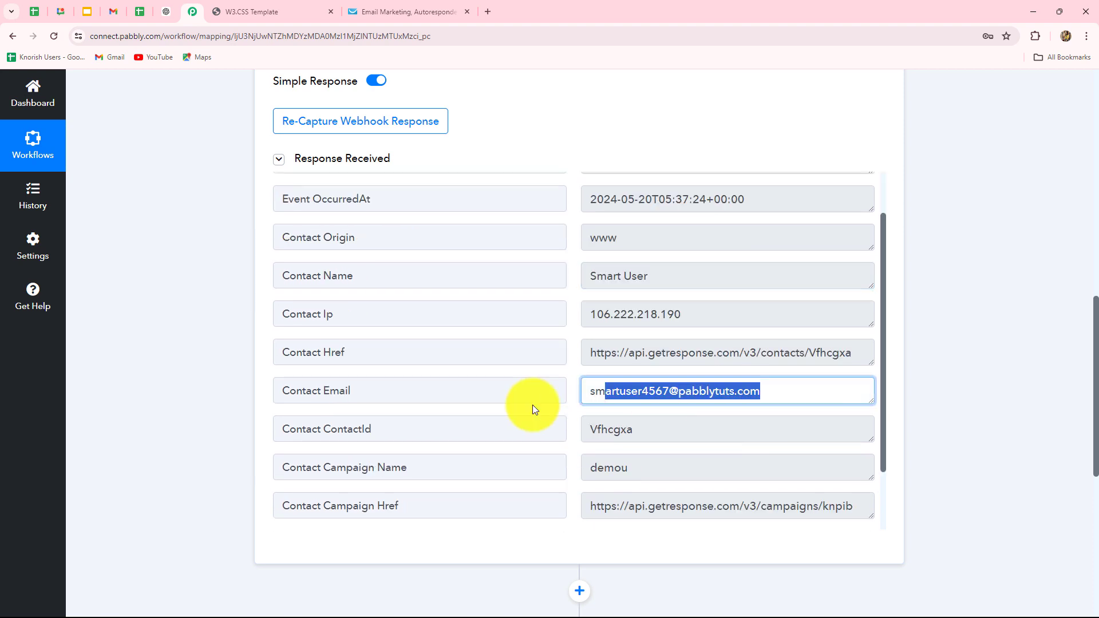
drag(532, 404, 532, 404)
scroll(651, 448, down, 1)
scroll(650, 448, up, 2)
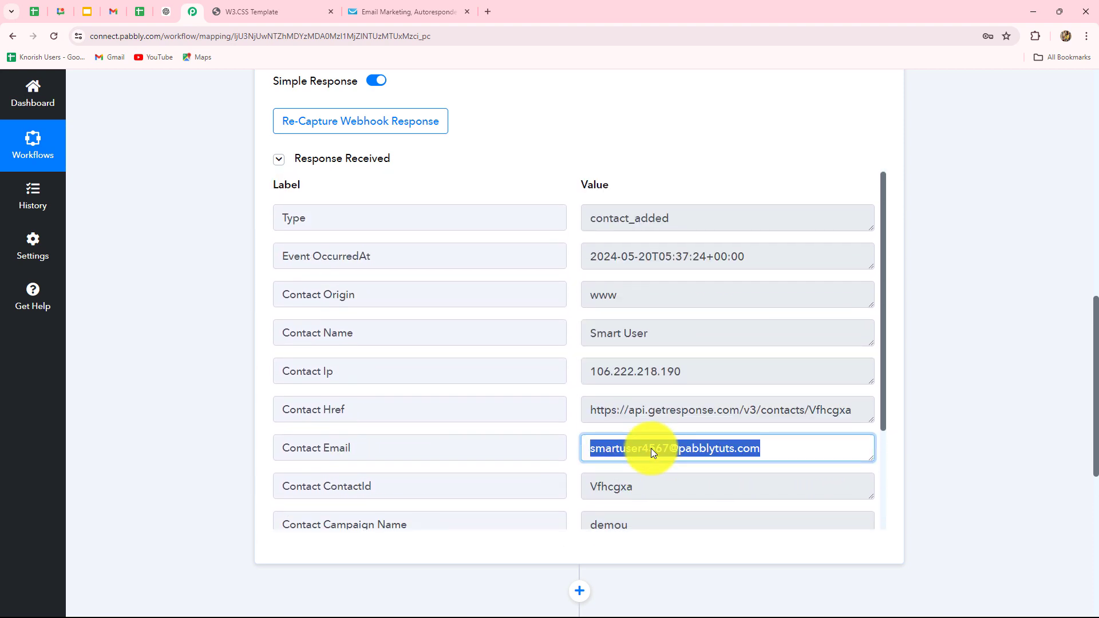
scroll(997, 445, up, 9)
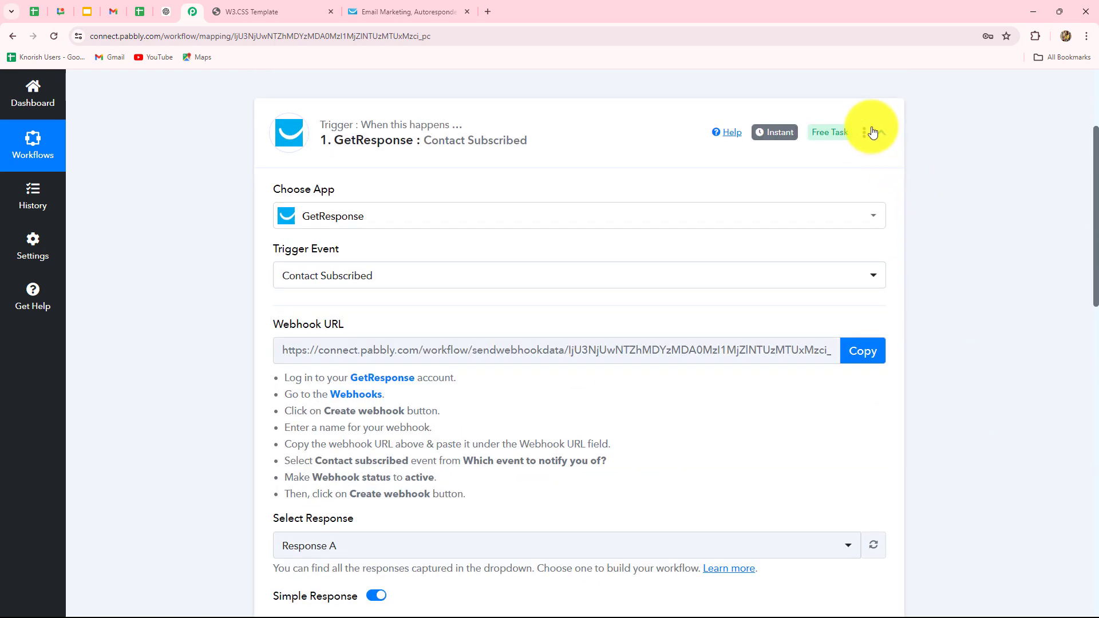
Step: Collapse the '1. GetResponse : Contact Subscribed' trigger card and scroll to the workflow's top
click(879, 132)
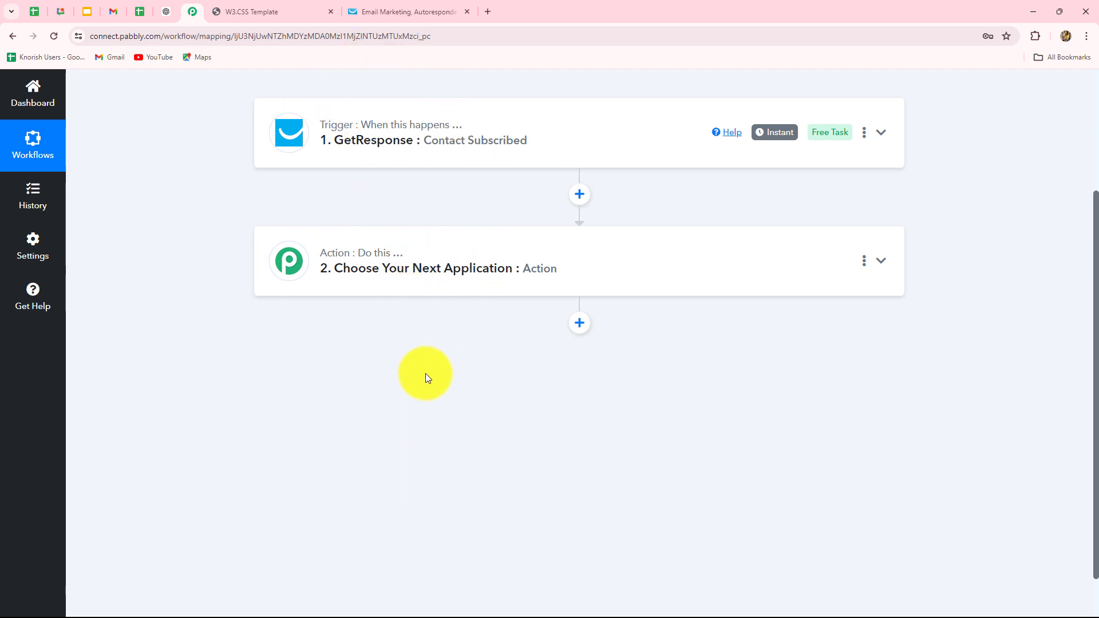
scroll(425, 373, up, 3)
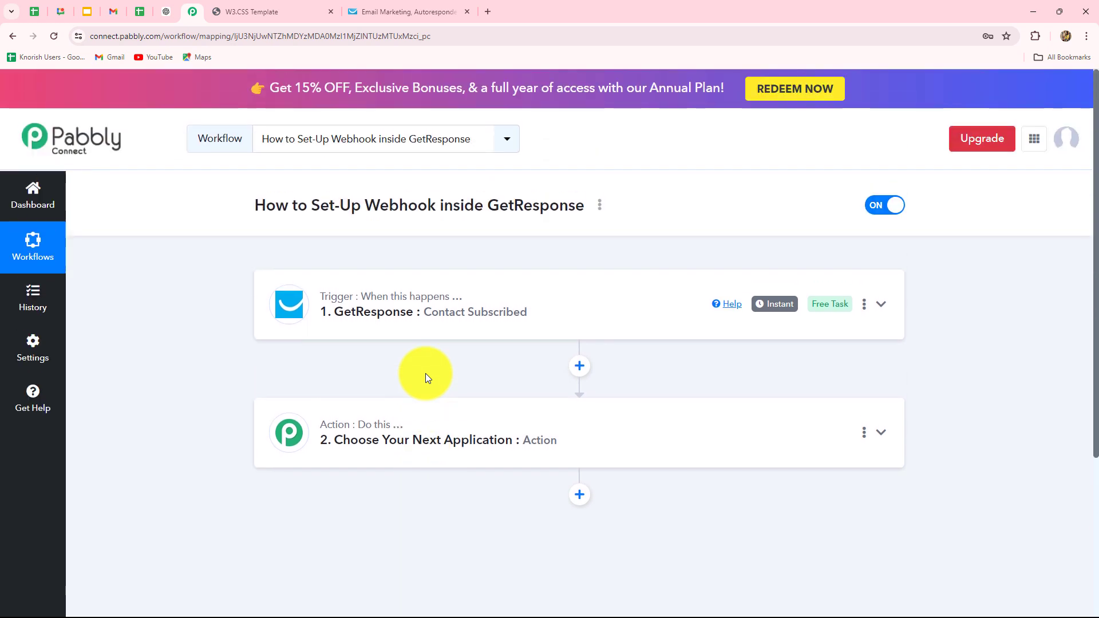
scroll(424, 373, down, 3)
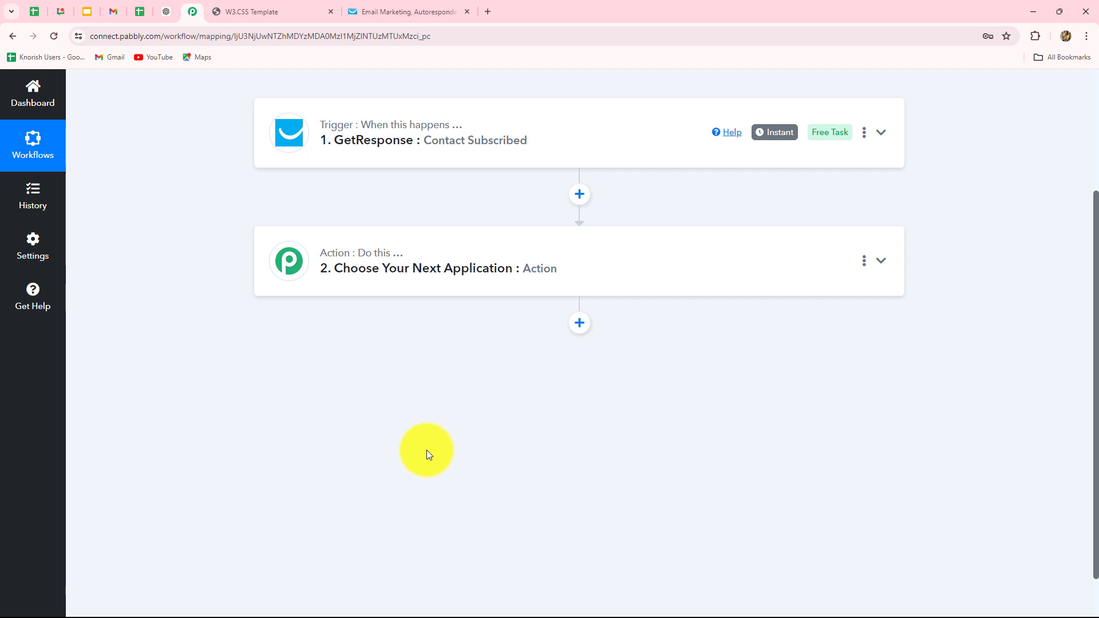
scroll(427, 445, up, 3)
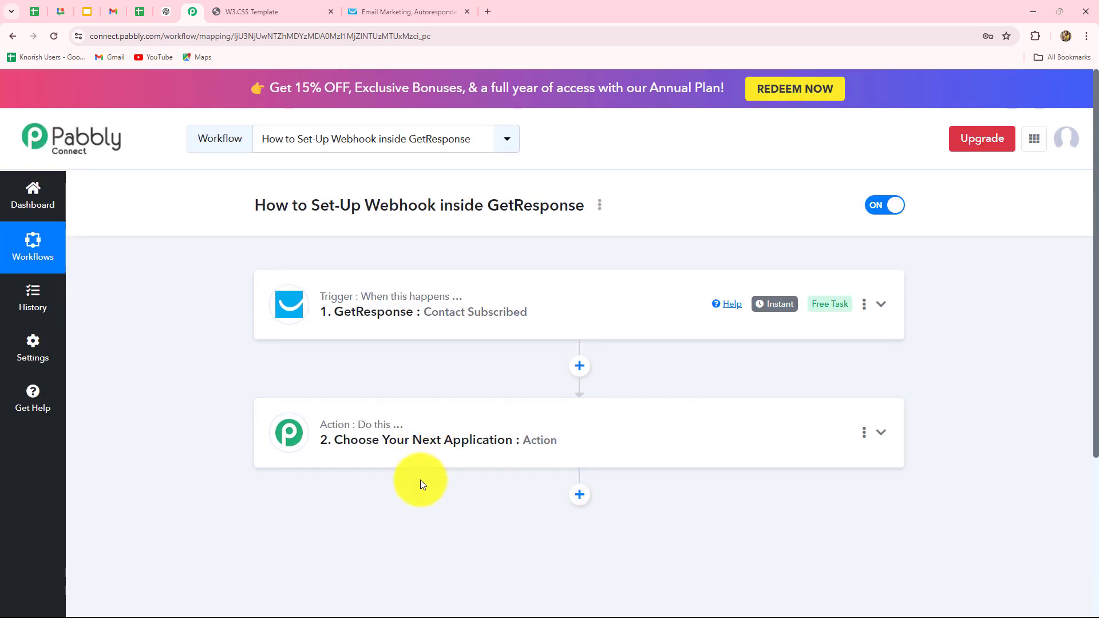